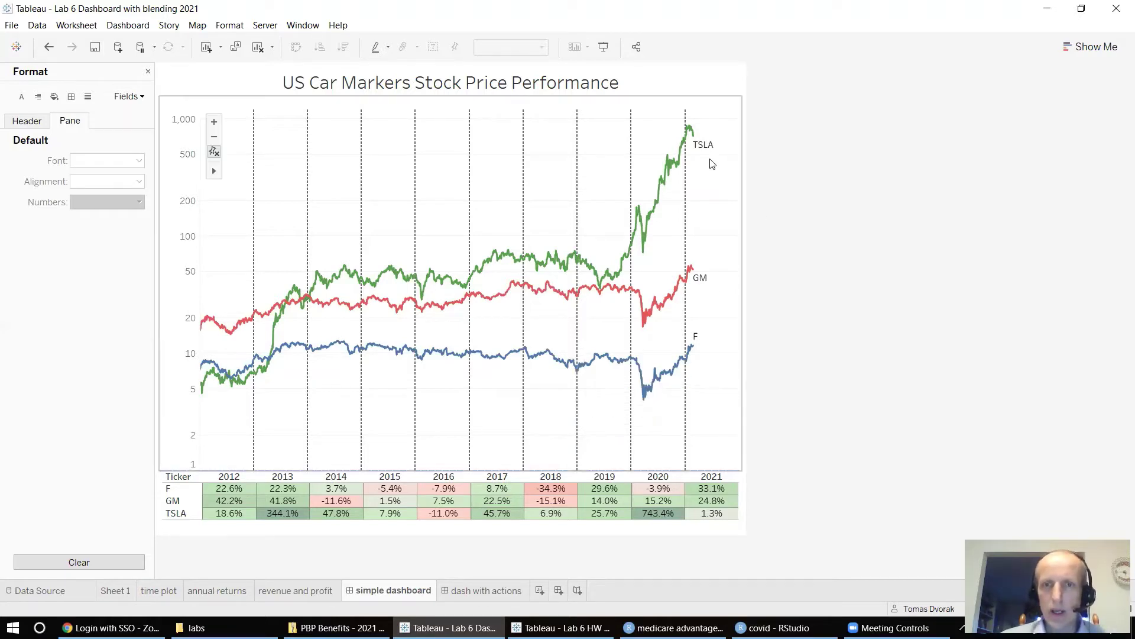
Step: Set the vertical alignment of the time plot's ticker labels to Middle and return to the simple dashboard
mouse_move(700, 152)
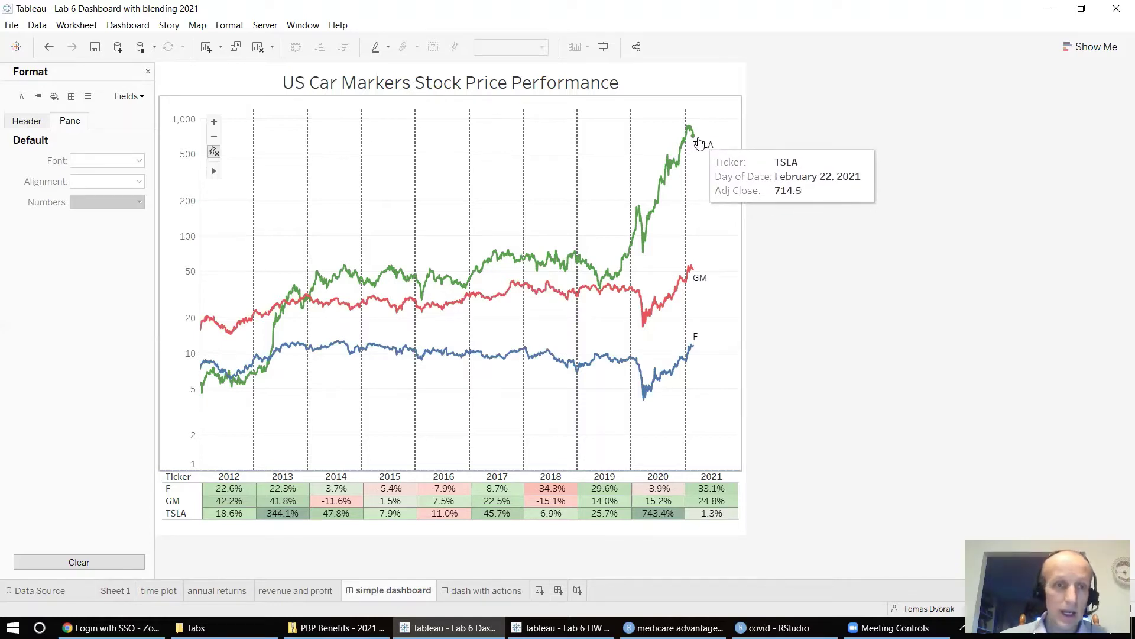
left_click(737, 131)
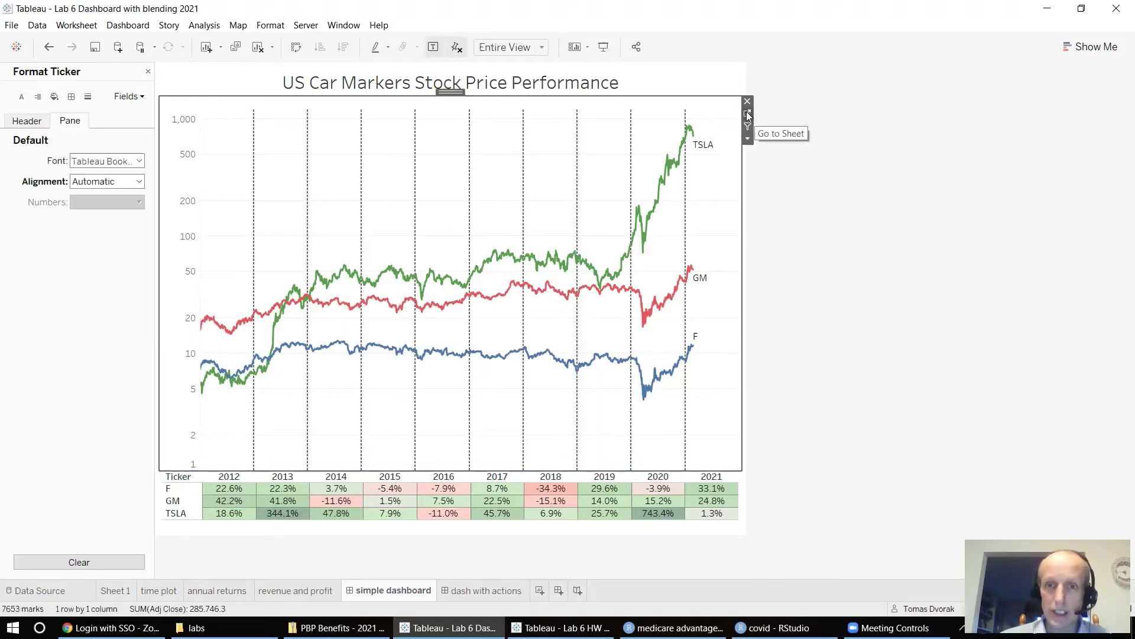
left_click(748, 116)
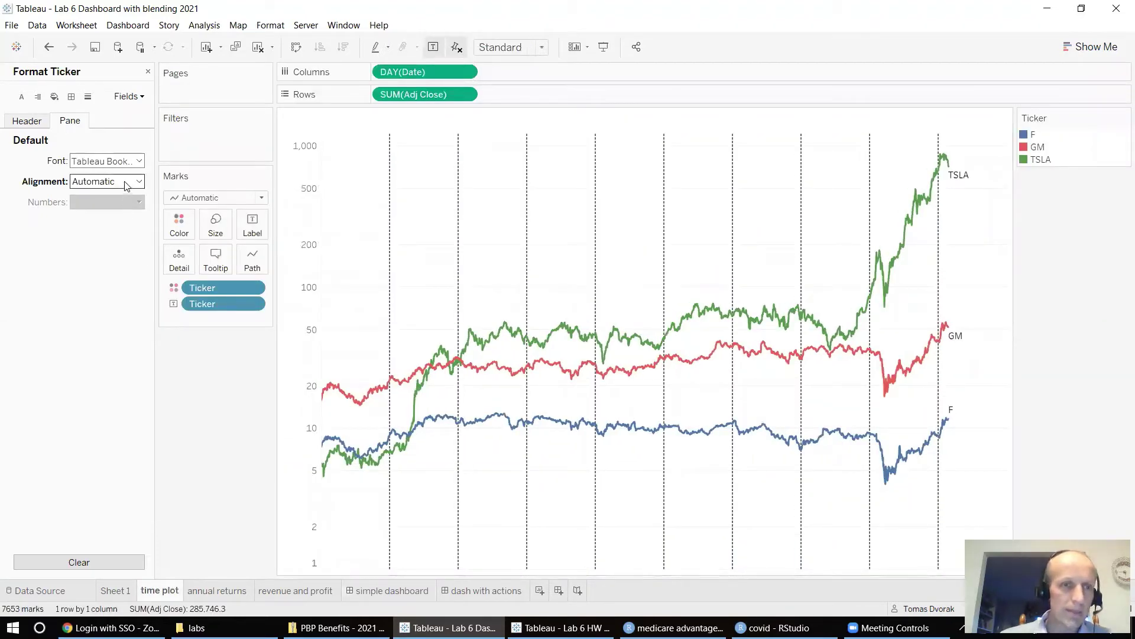
left_click(126, 185)
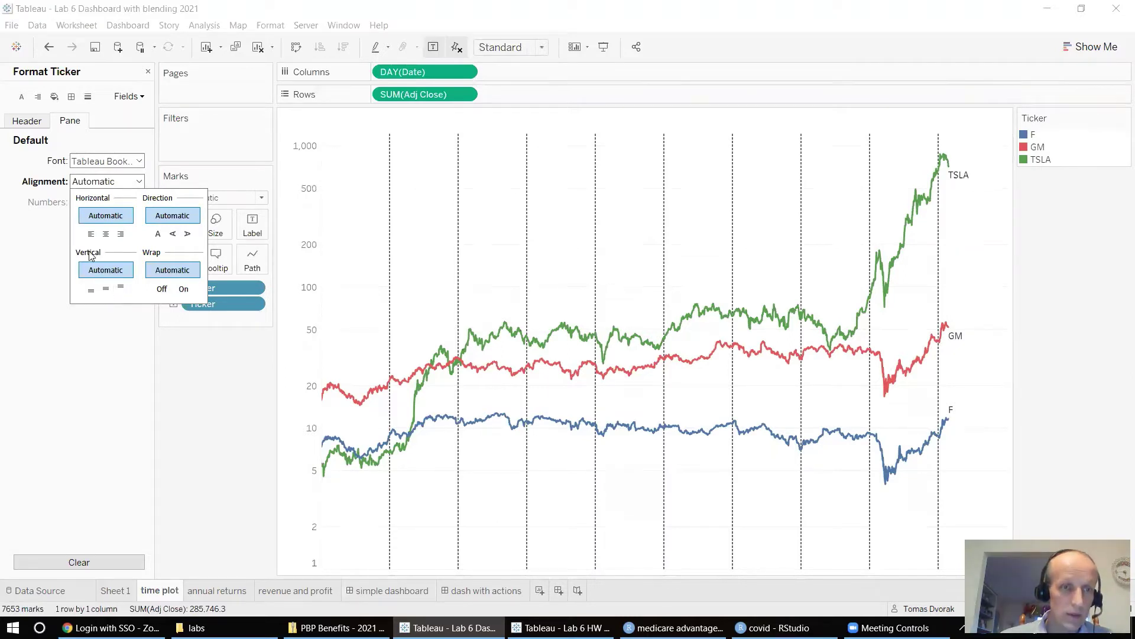
left_click(105, 289)
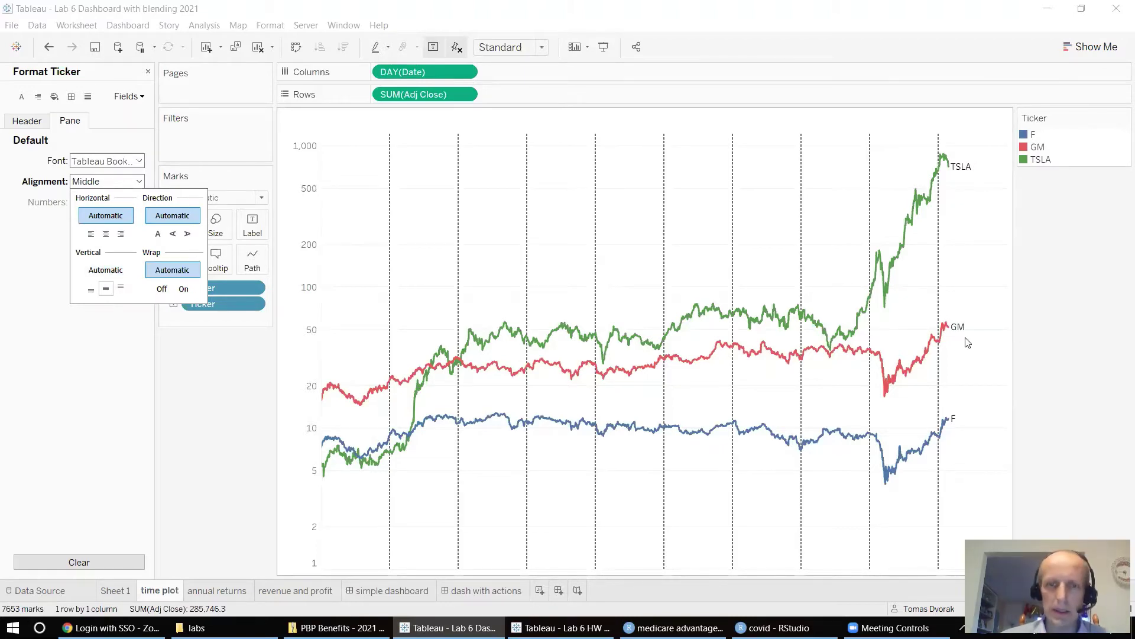
left_click(272, 471)
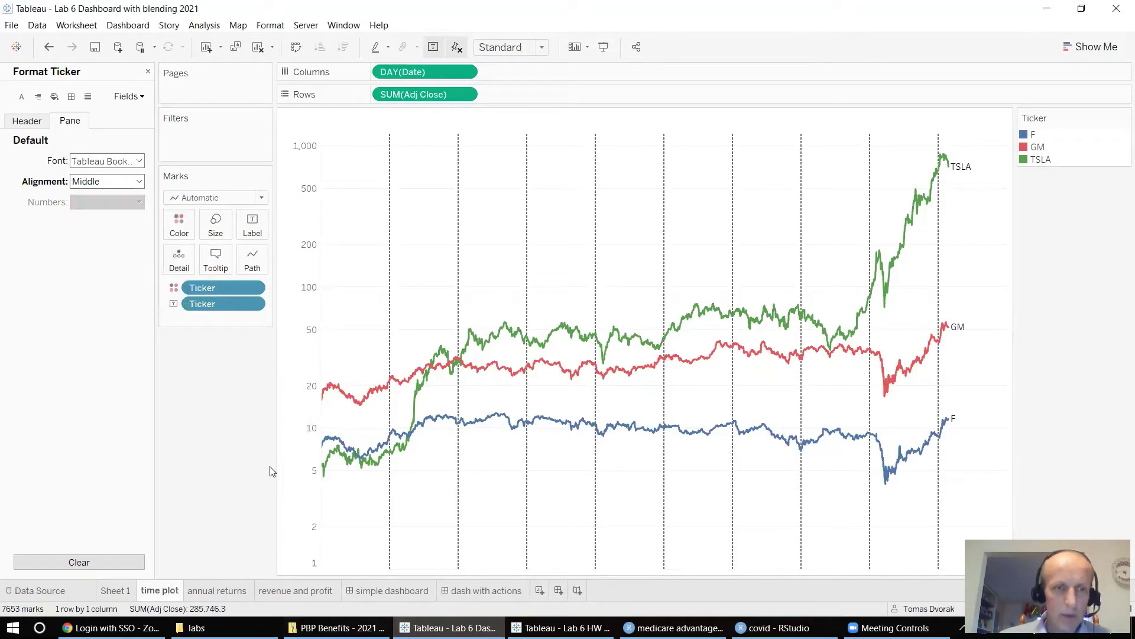
left_click(386, 591)
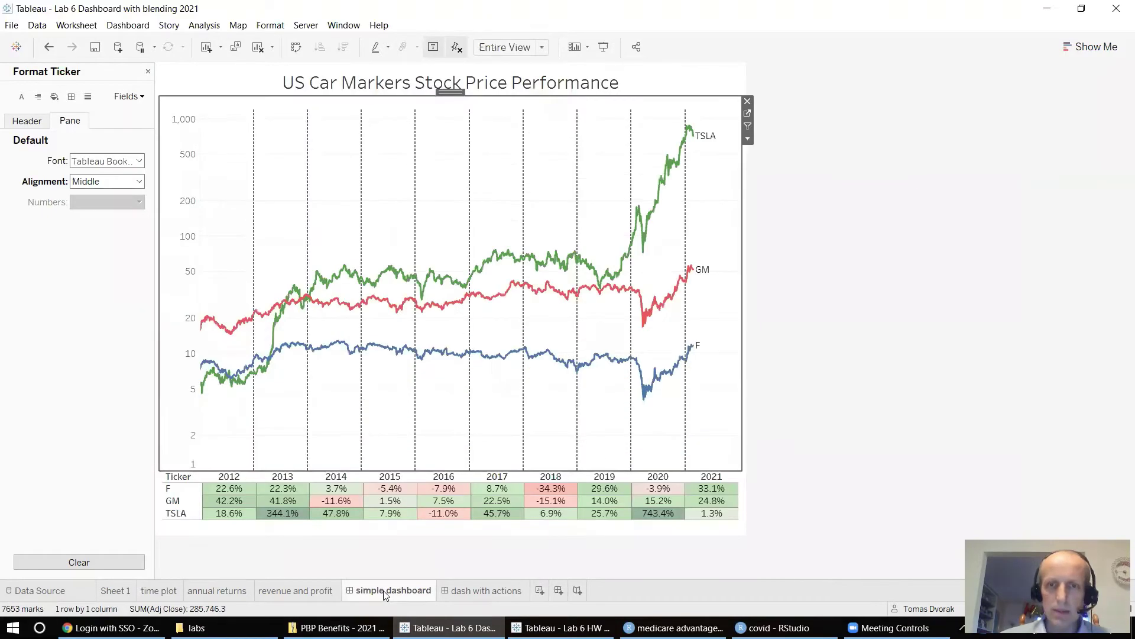
Step: Widen the vertical axis area of the stock price chart on the dashboard until its axis title fits
mouse_move(288, 316)
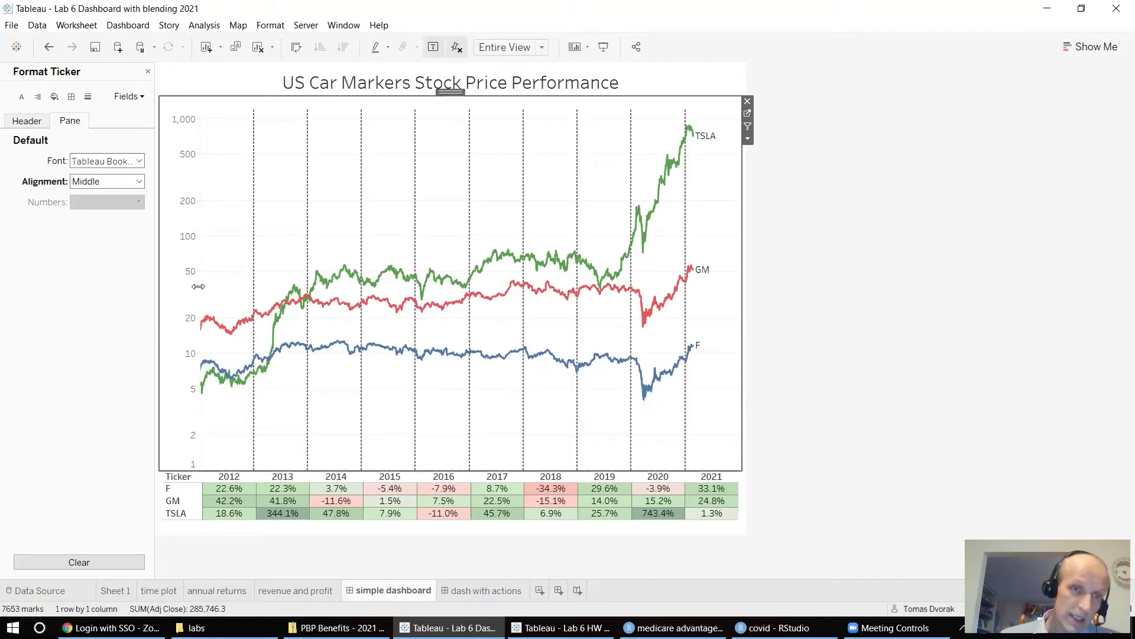
left_click_drag(198, 286, 208, 286)
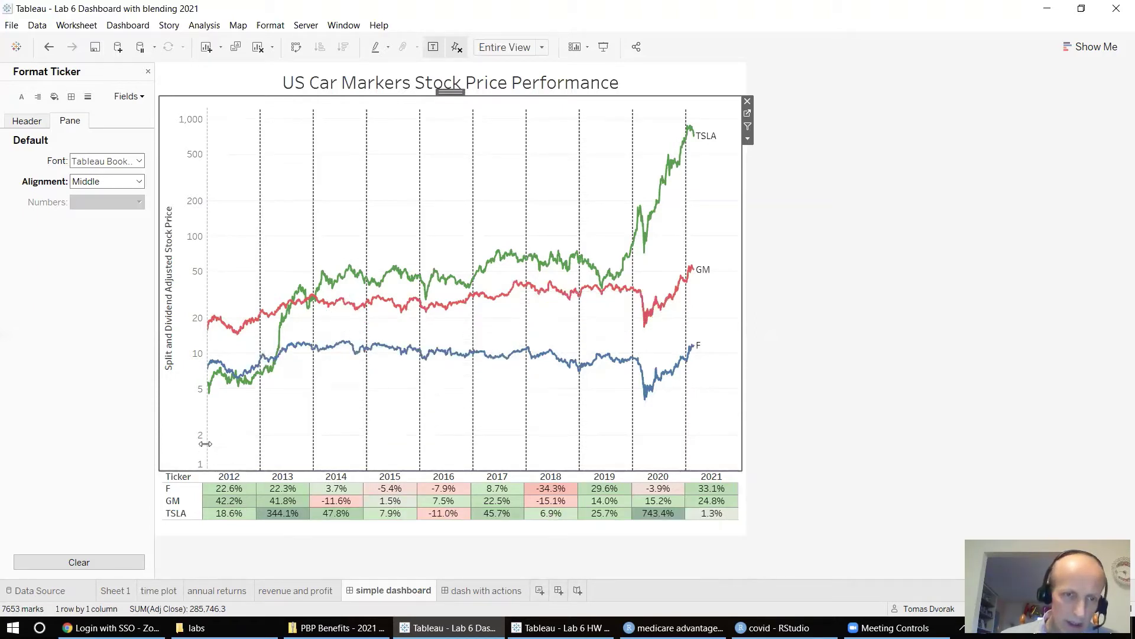
left_click_drag(205, 444, 206, 444)
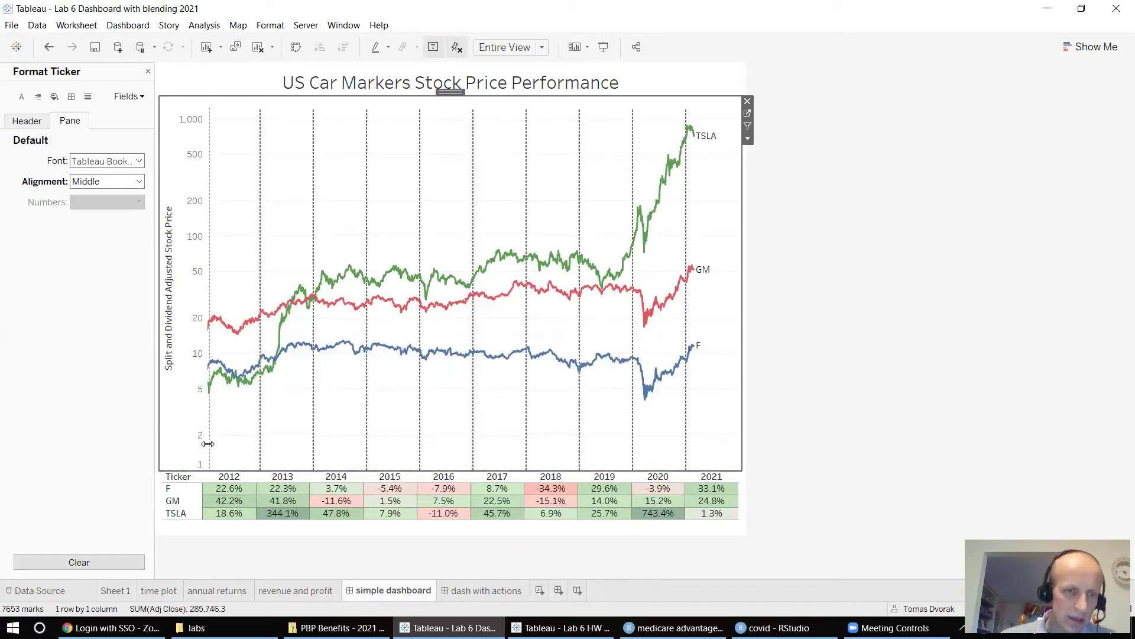
left_click_drag(208, 444, 209, 444)
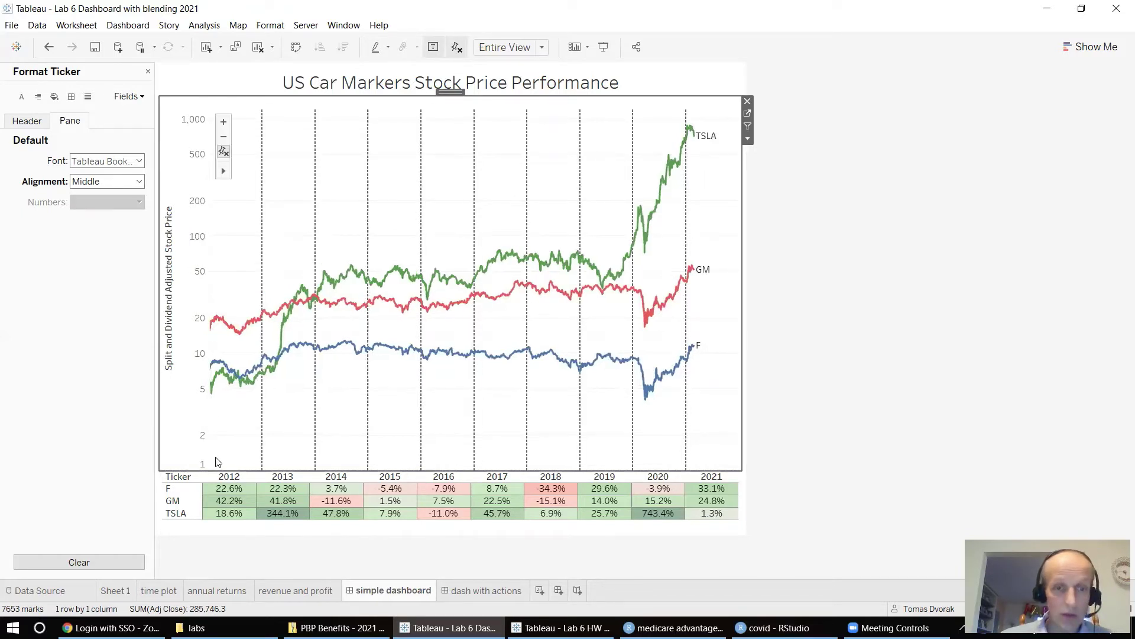
Step: Widen the Ticker column of the annual returns table so its year columns line up with the chart's year lines
left_click(202, 490)
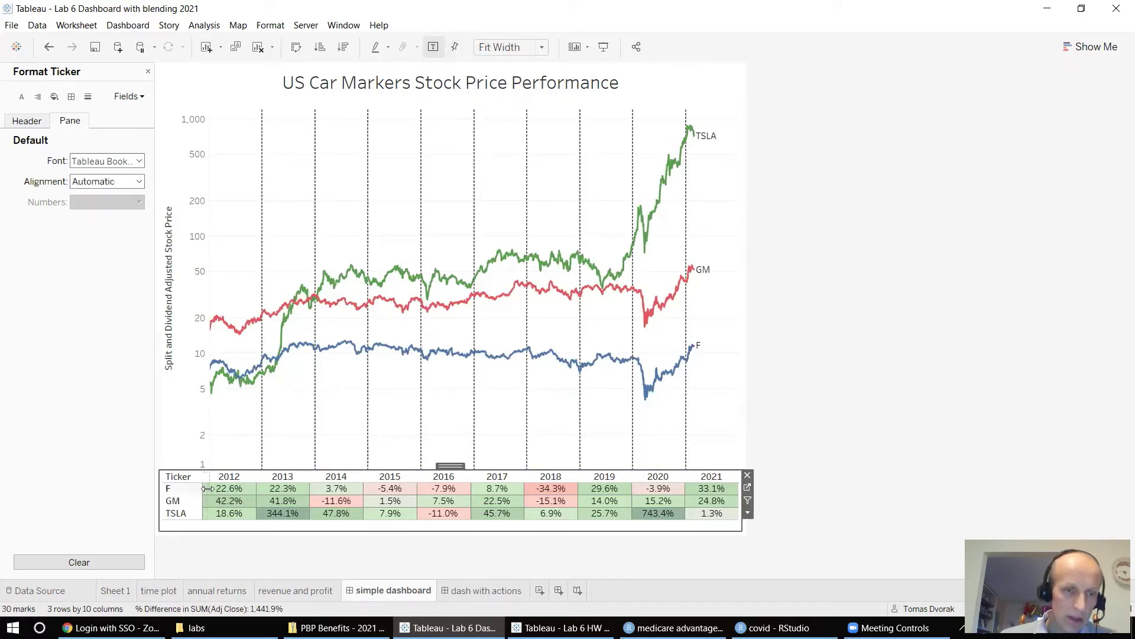
left_click_drag(207, 489, 214, 488)
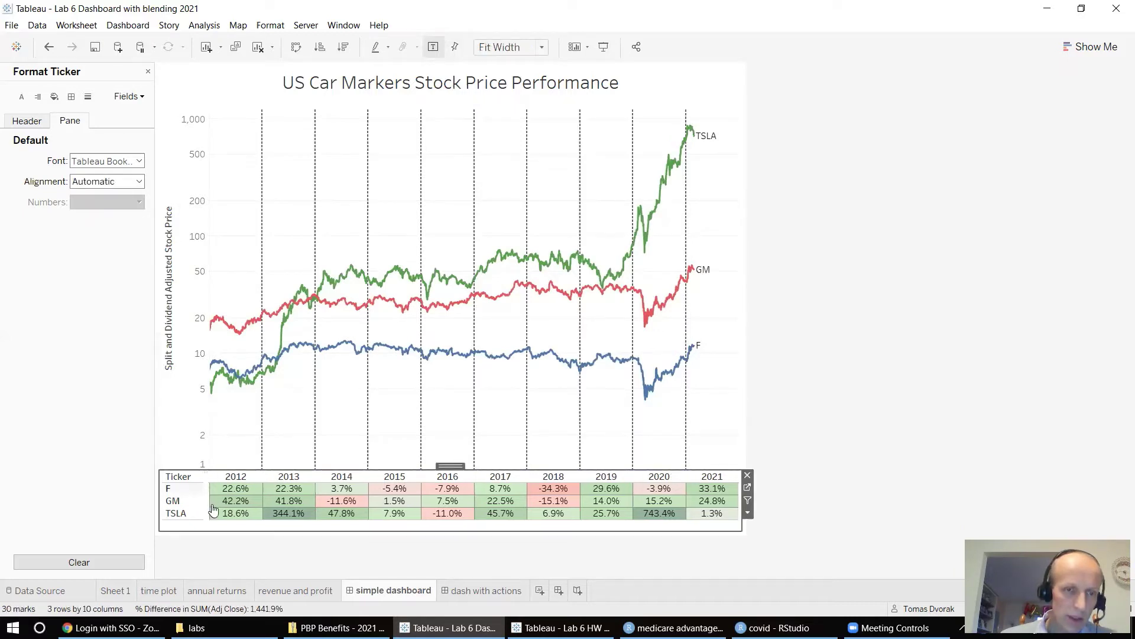
left_click(211, 424)
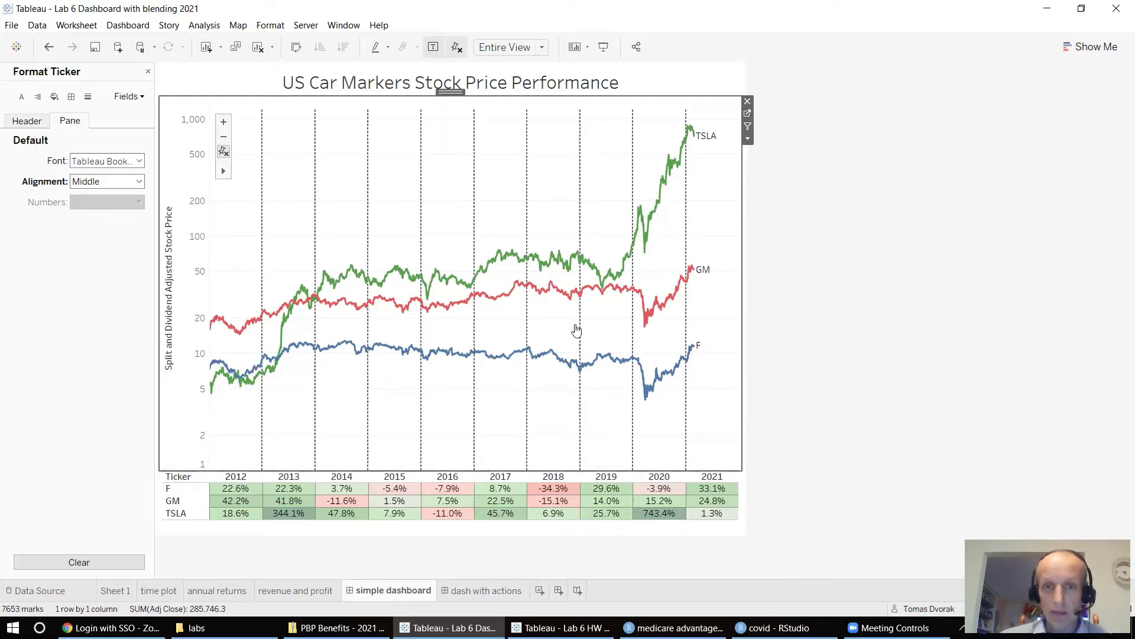
mouse_move(677, 308)
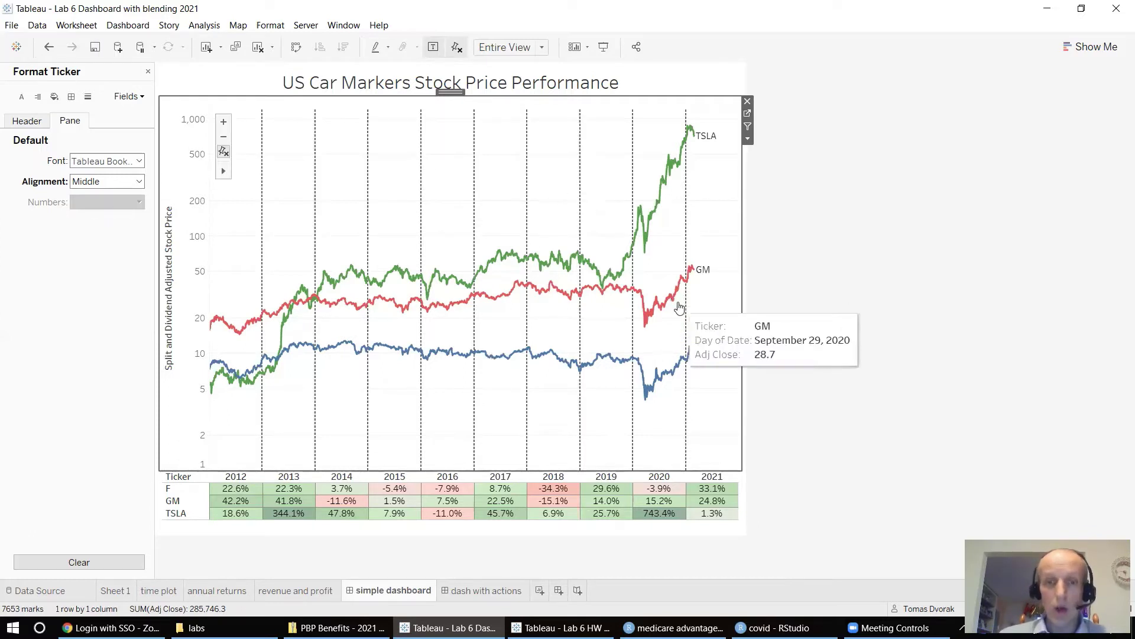
left_click(833, 275)
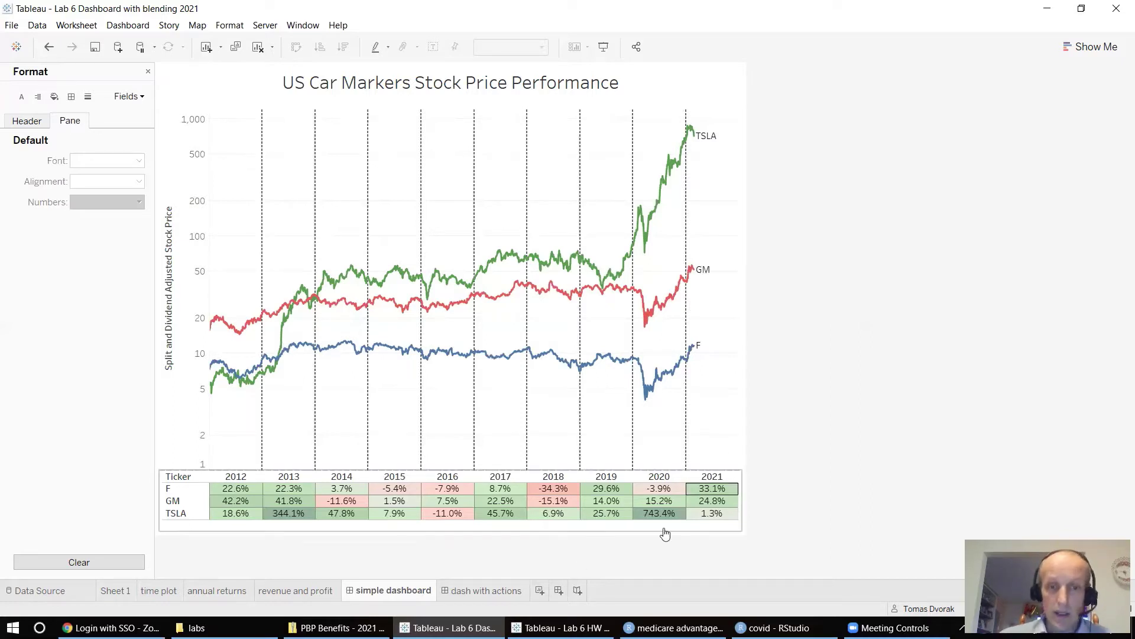
Step: Switch to the dash with actions dashboard and make the stock price chart slightly taller
left_click(469, 590)
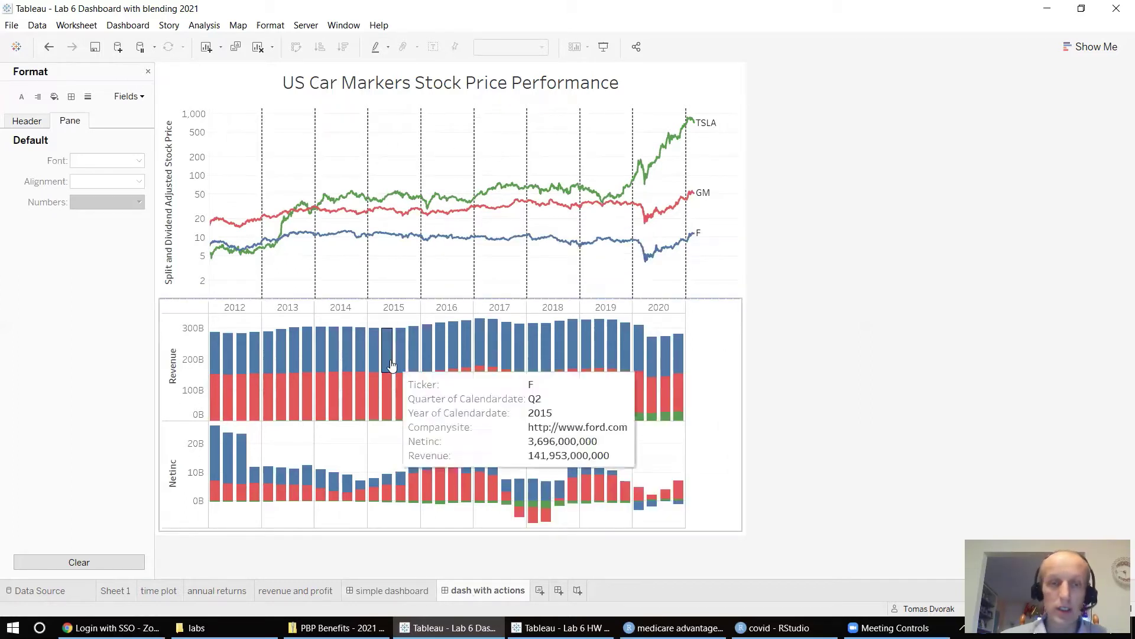
left_click_drag(447, 299, 447, 312)
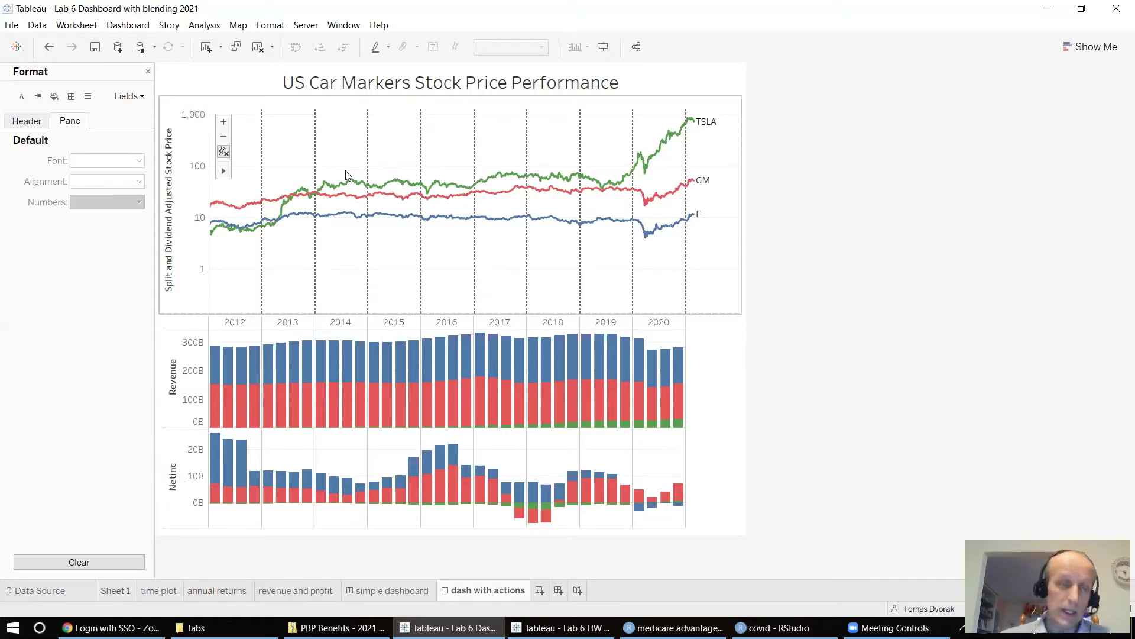
Step: Add a filter action run on select from time plot to revenue and profit only, showing all values when the selection is cleared
left_click(128, 26)
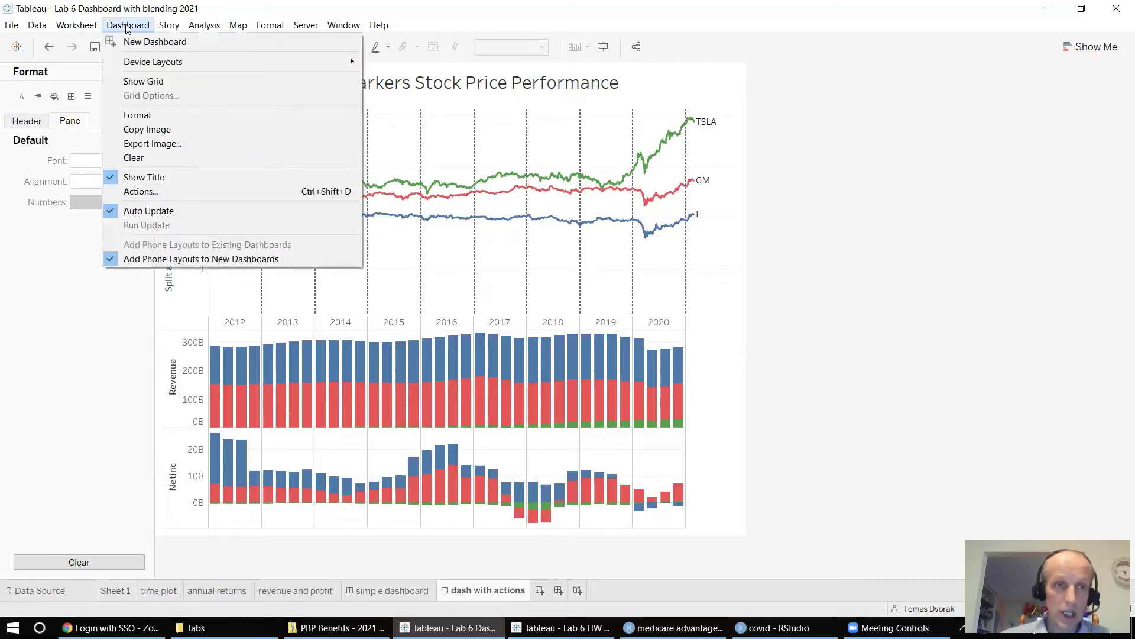
left_click(153, 191)
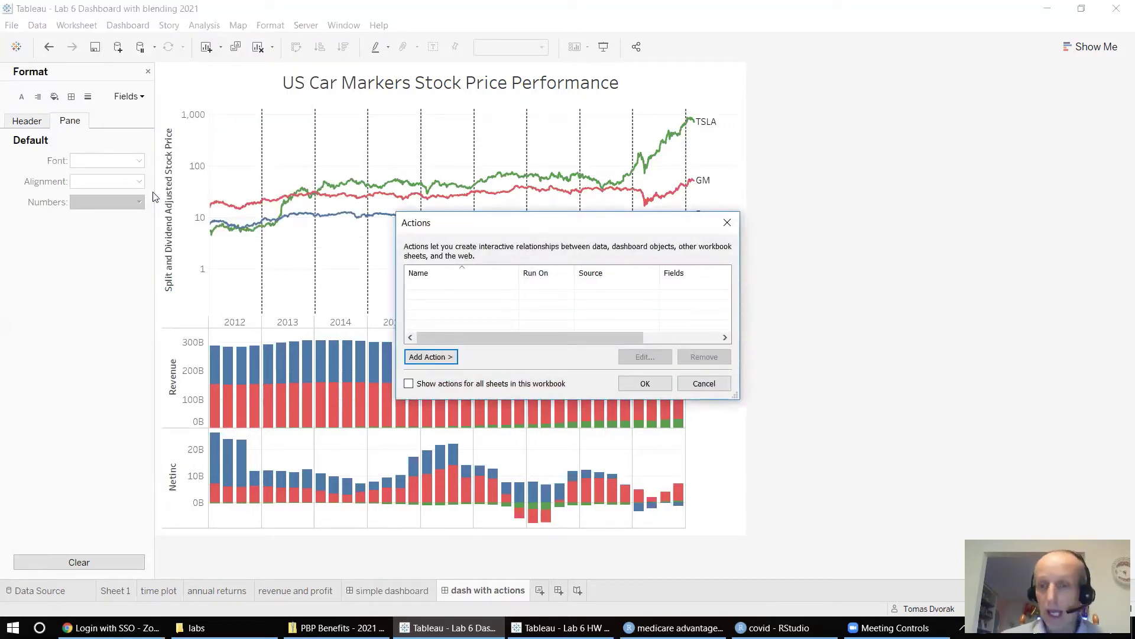
left_click(425, 361)
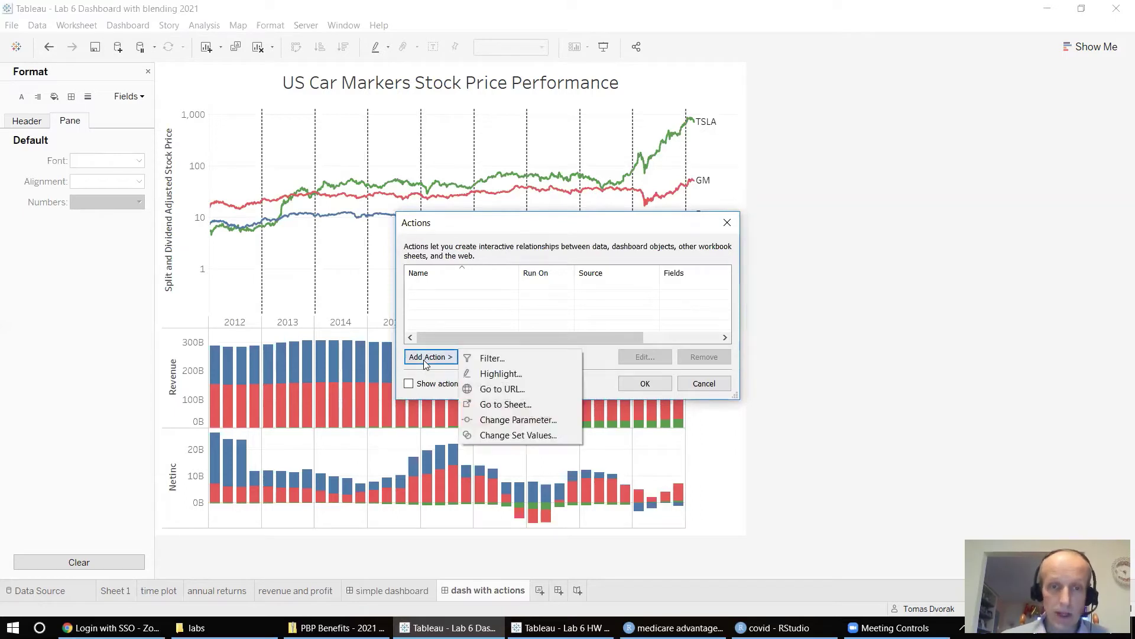
left_click(500, 359)
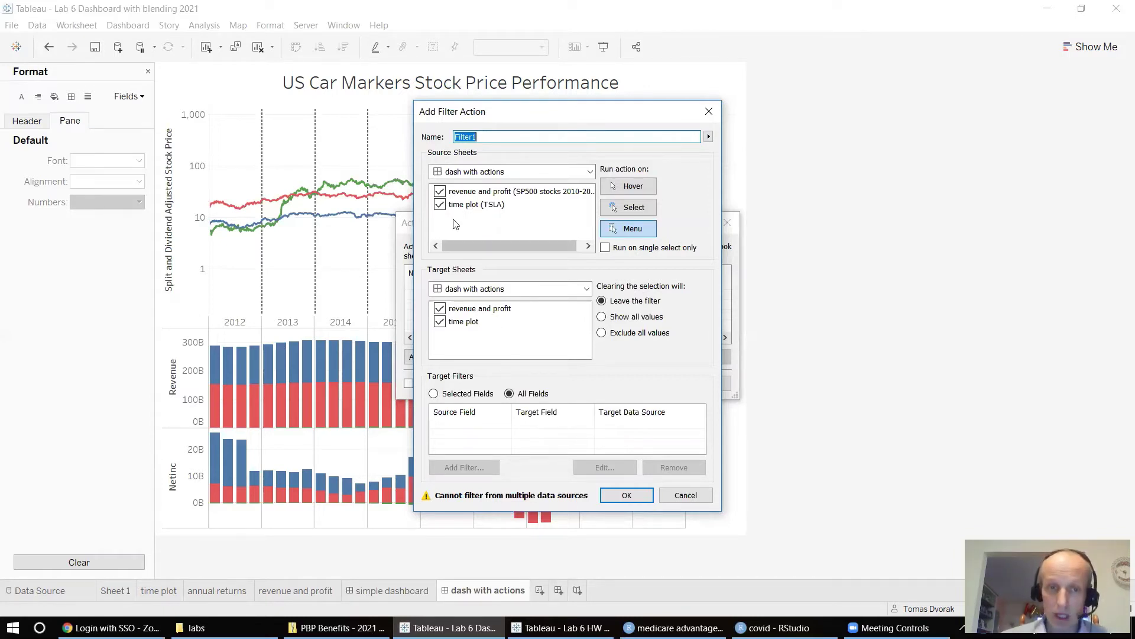
left_click(440, 192)
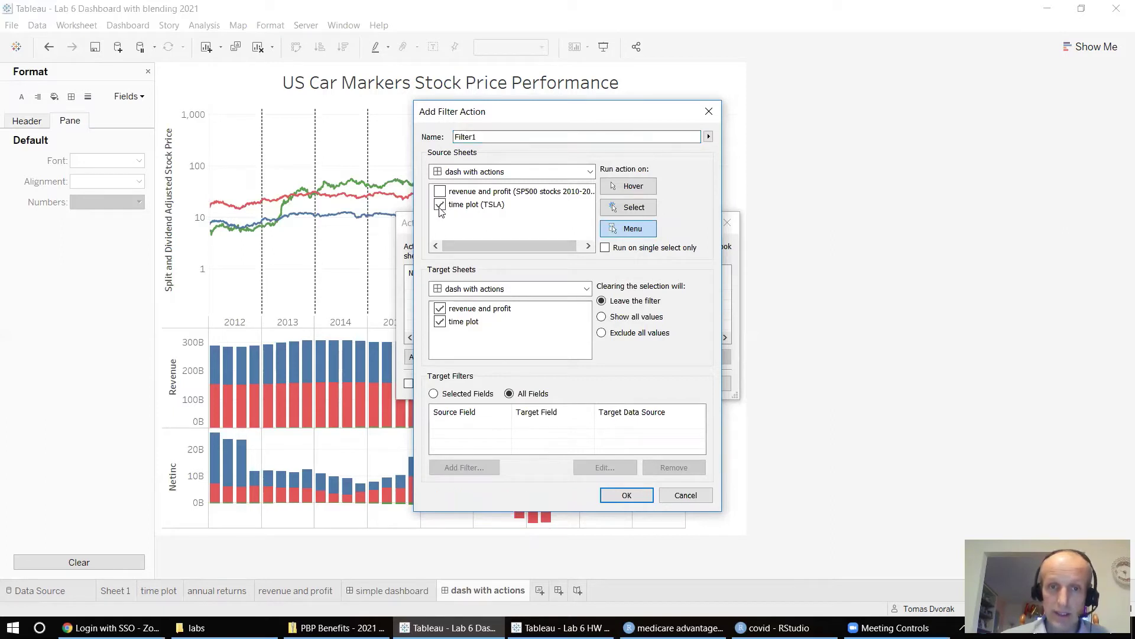
left_click(636, 207)
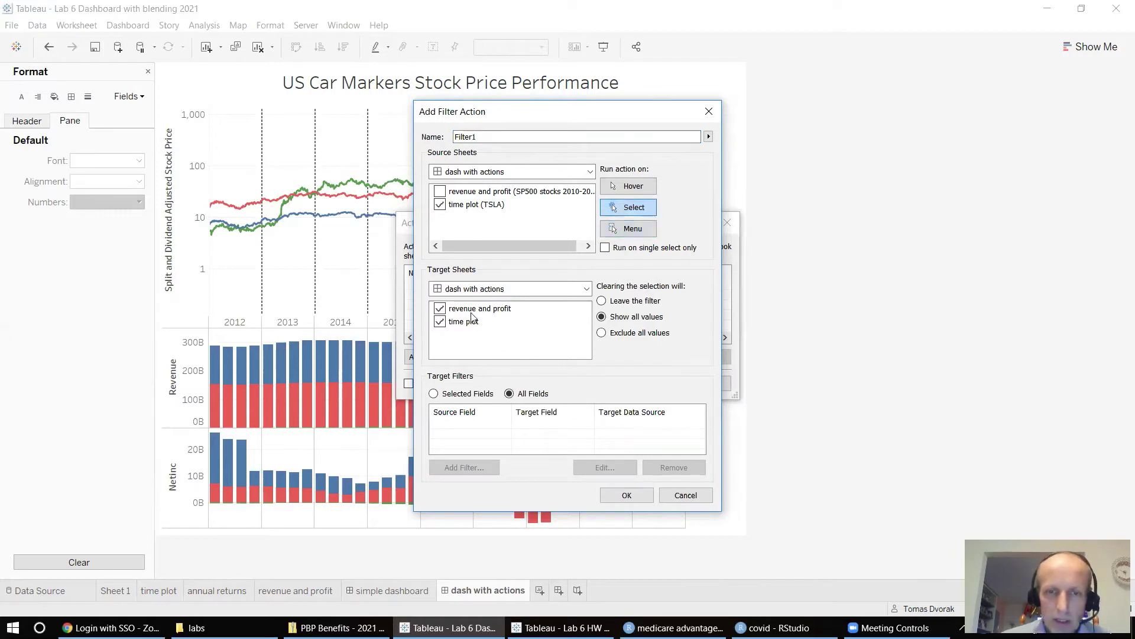
left_click(440, 323)
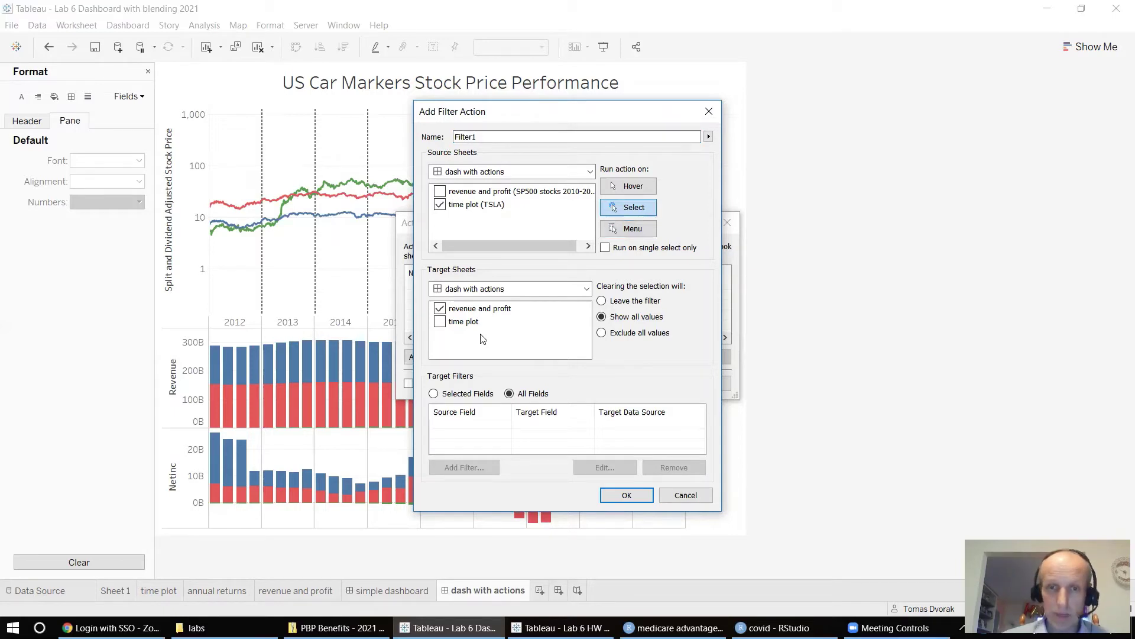
left_click(626, 495)
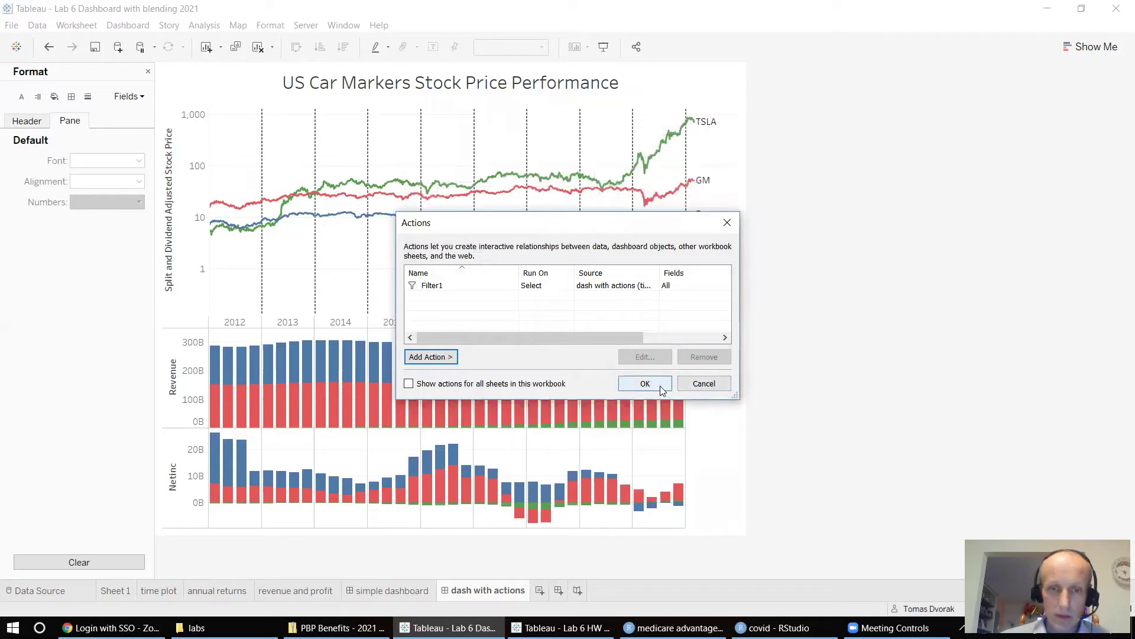
left_click(659, 385)
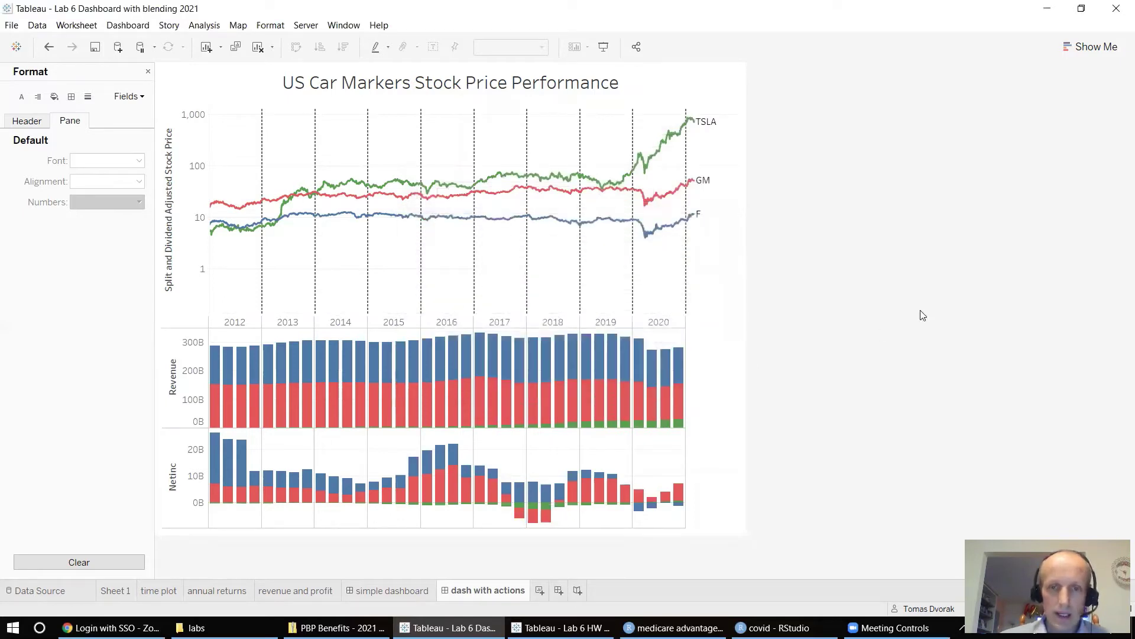
Step: Test the filter action by selecting the TSLA, F and GM lines in turn, and clear the selection
left_click(650, 166)
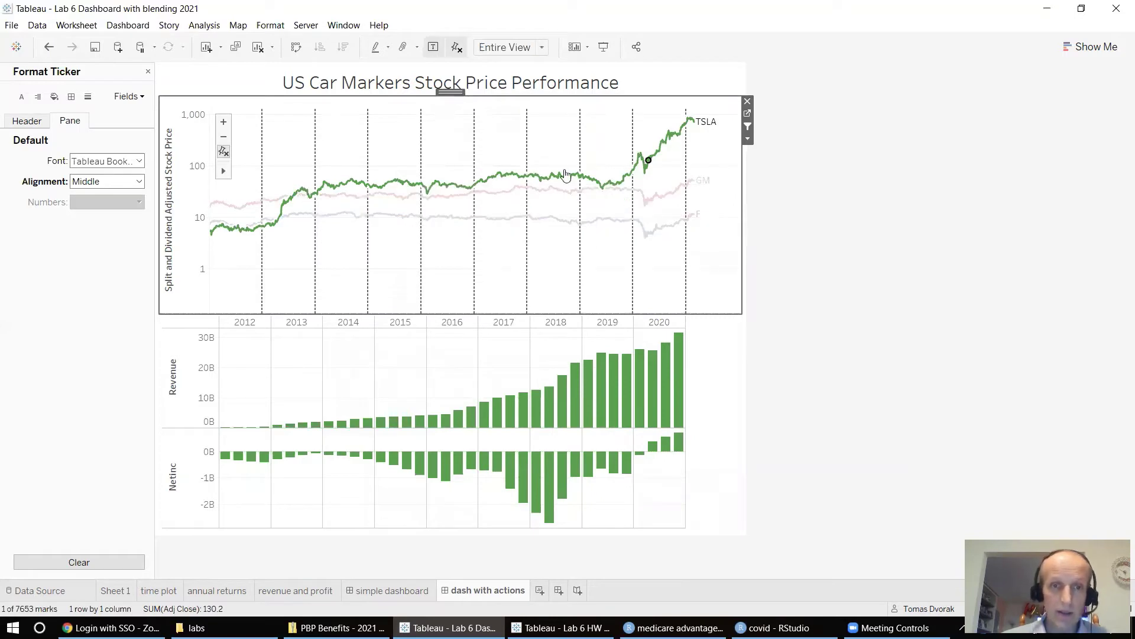
mouse_move(651, 159)
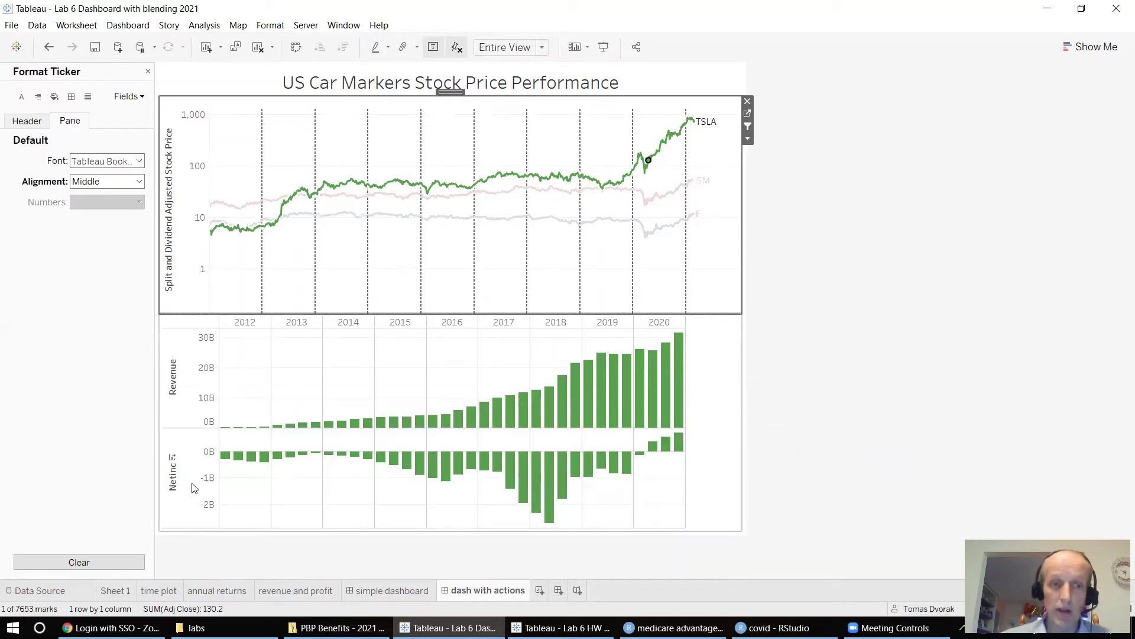
left_click(668, 229)
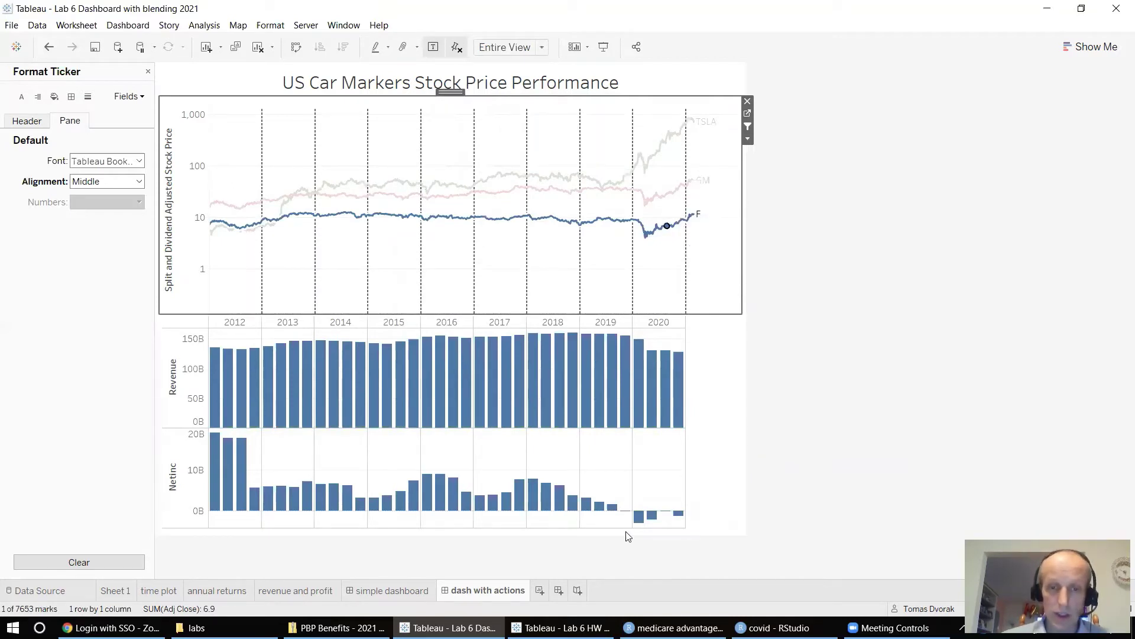
mouse_move(675, 525)
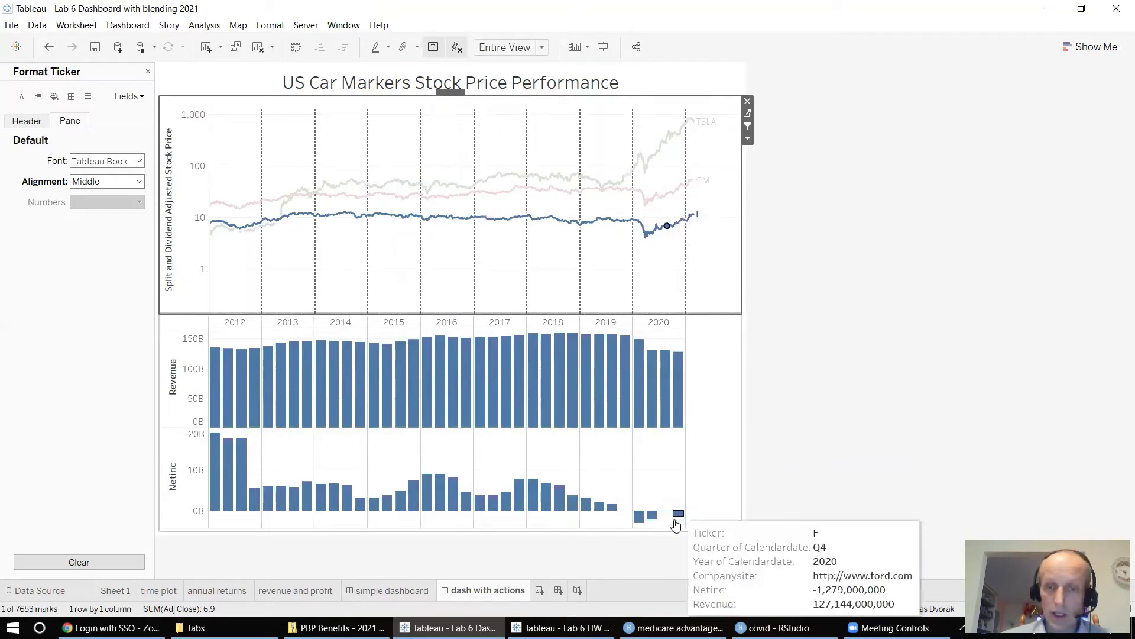
left_click(664, 197)
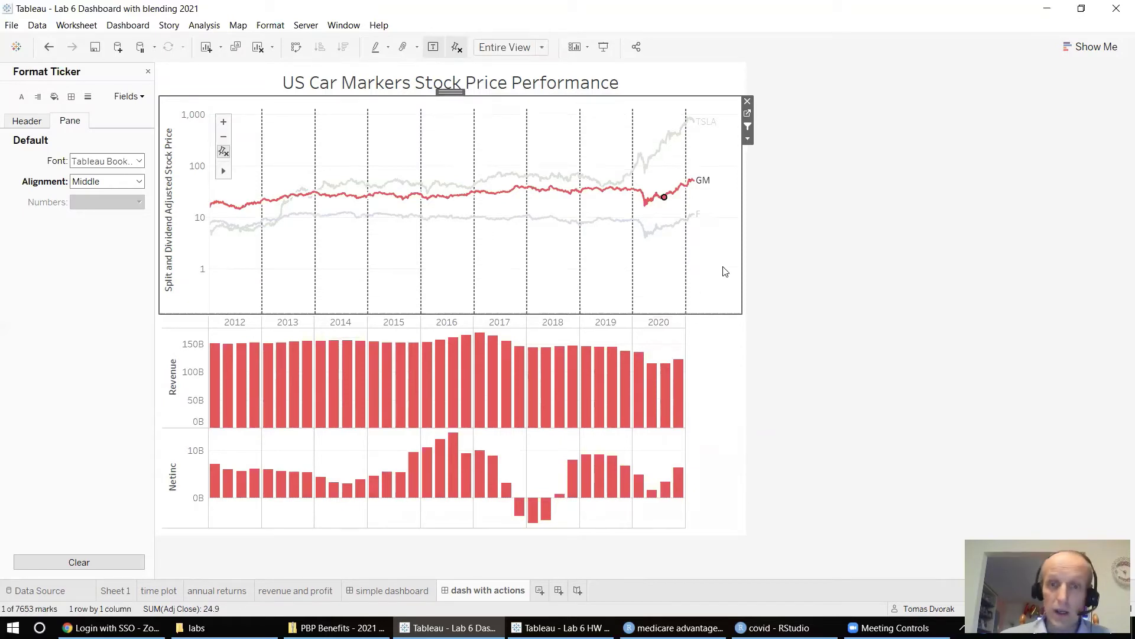
left_click(777, 249)
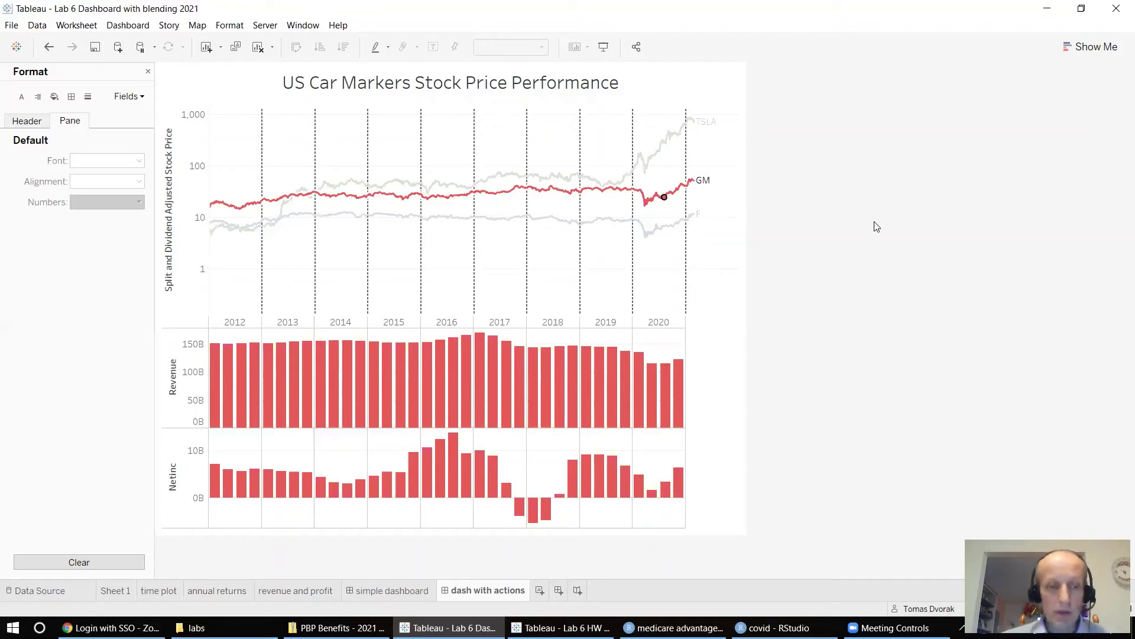
key("Escape")
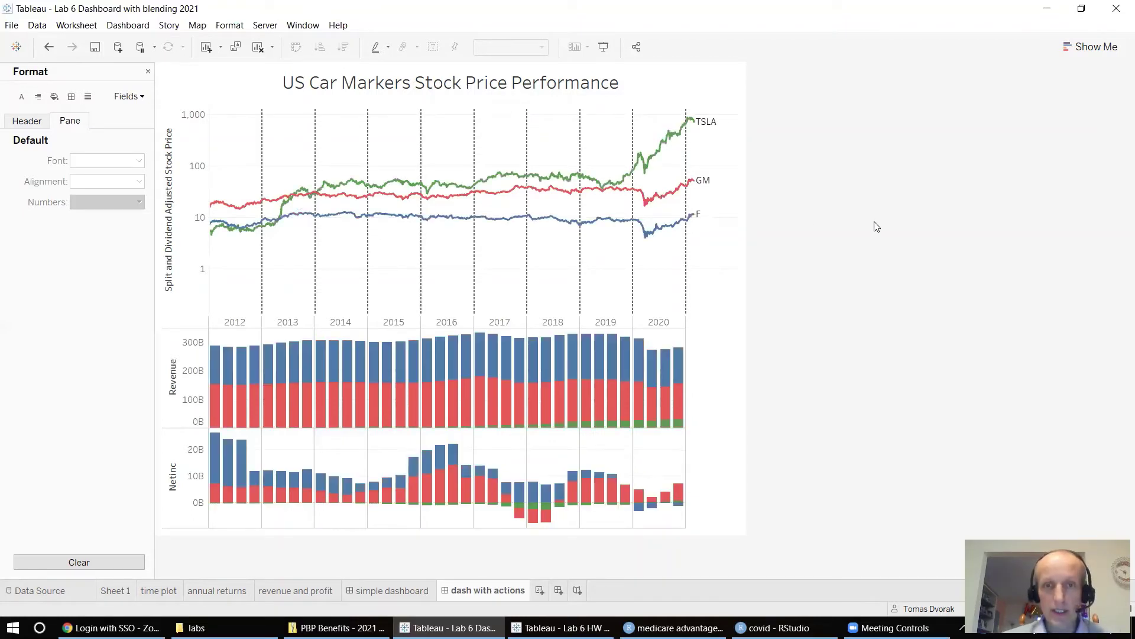
Step: Edit the dashboard's Filter1 action to run on hover instead of on select
left_click(133, 28)
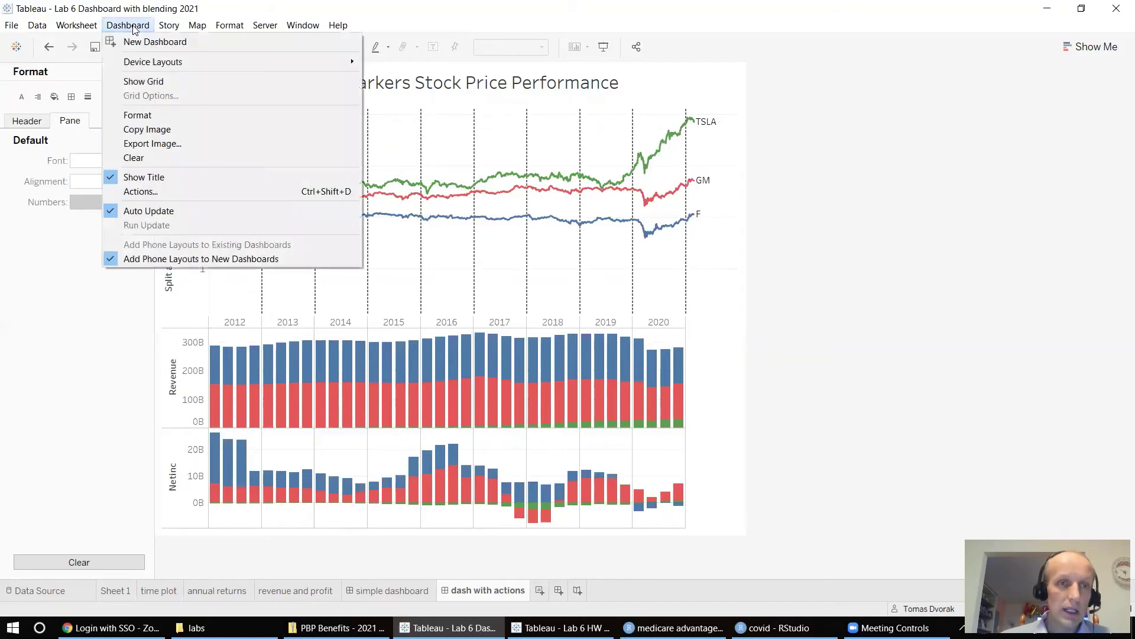
left_click(170, 193)
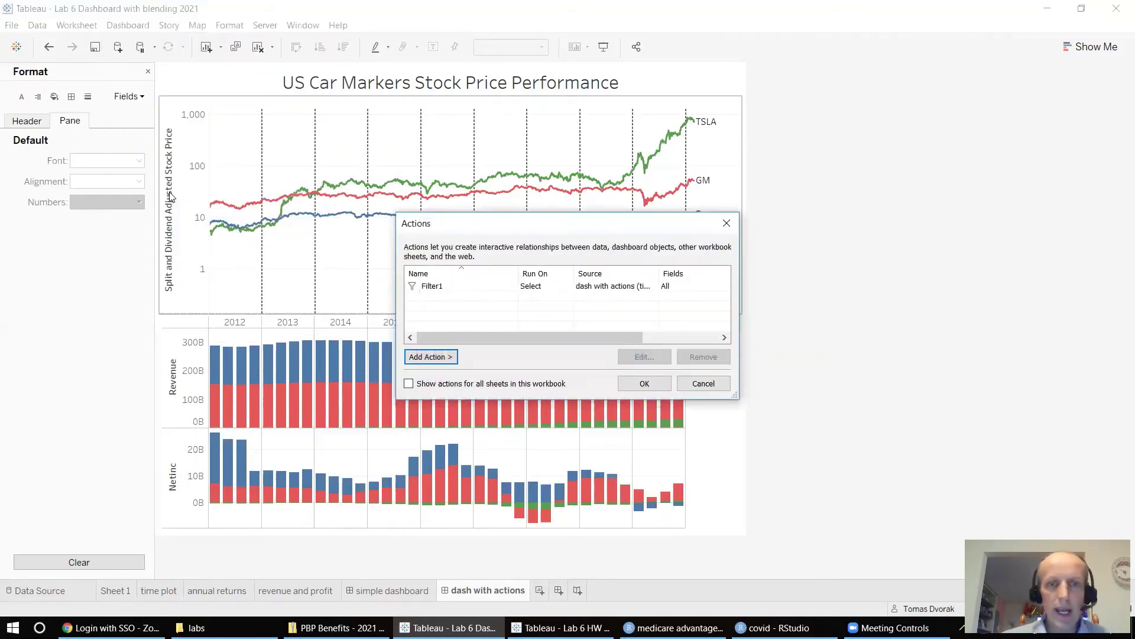
left_click(430, 287)
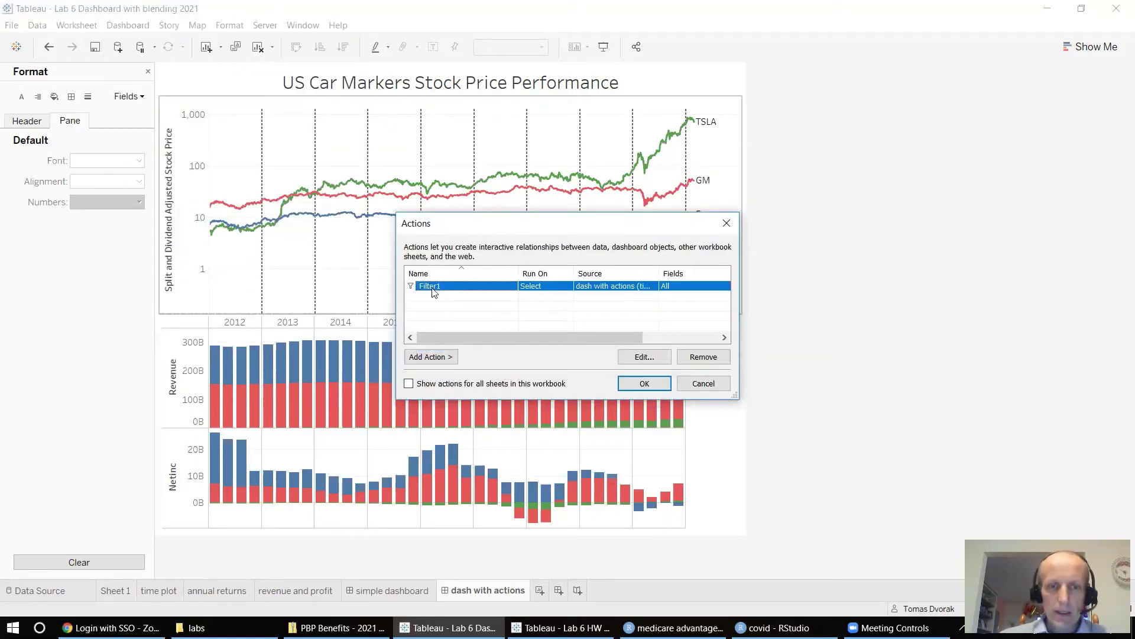
left_click(652, 359)
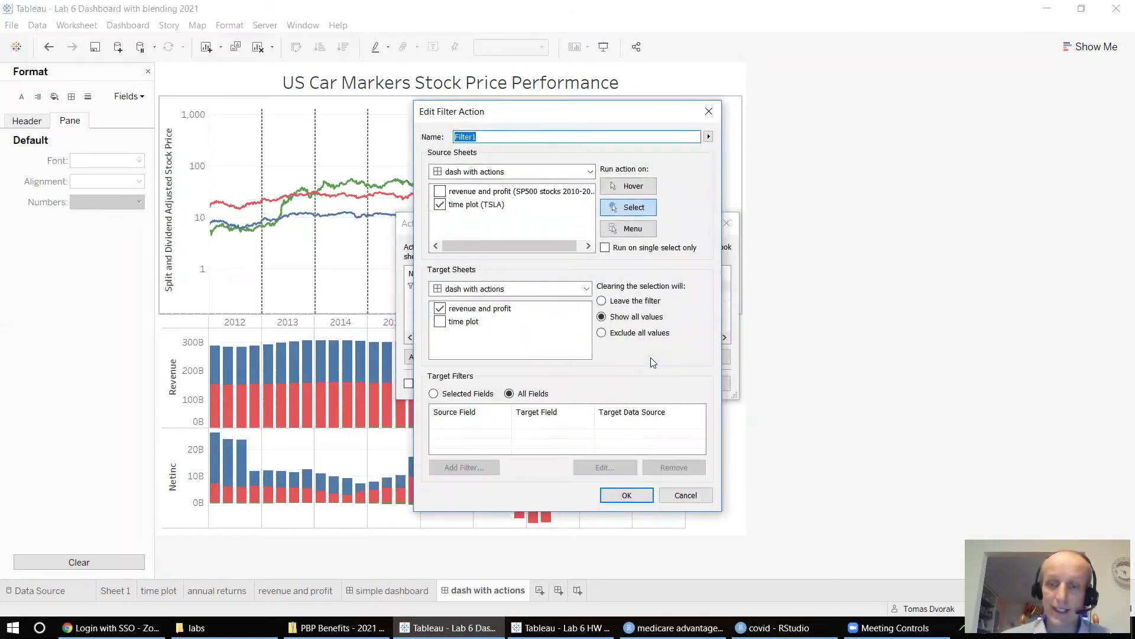
left_click(621, 187)
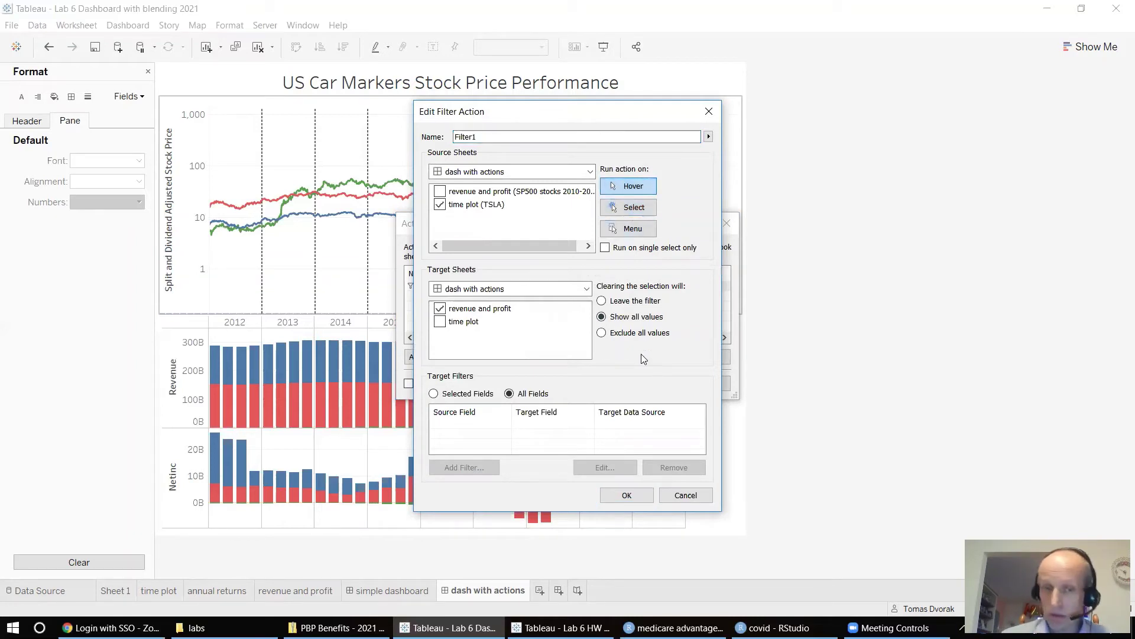
left_click(626, 495)
left_click(643, 384)
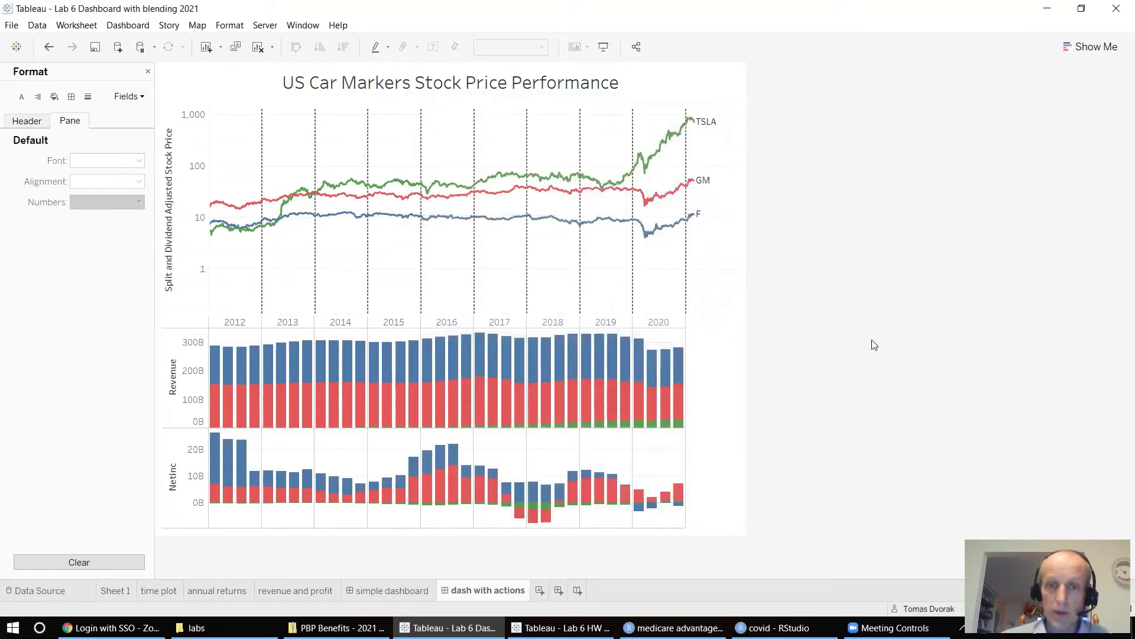
Step: Test the hover filter action on the TSLA, GM and F lines of the stock price chart
mouse_move(683, 135)
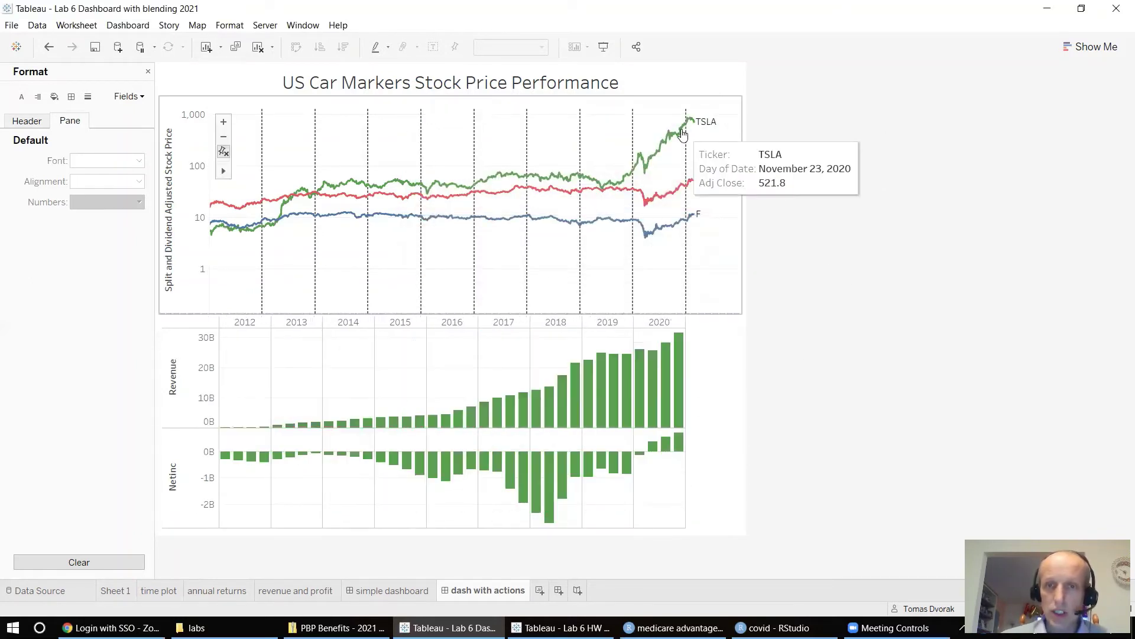
mouse_move(570, 195)
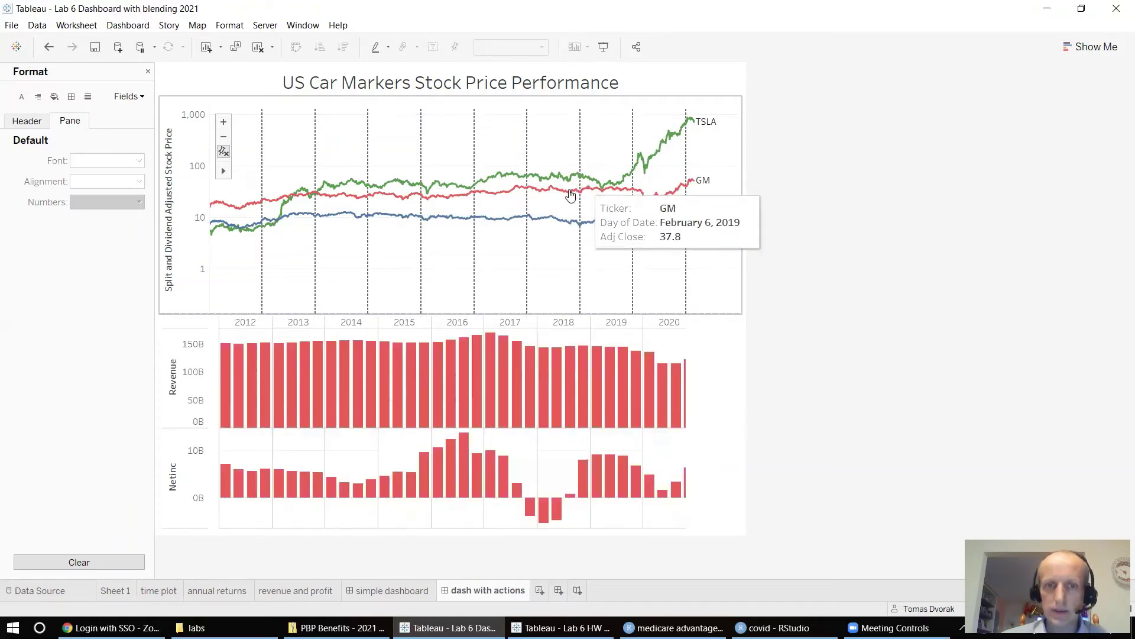
mouse_move(568, 224)
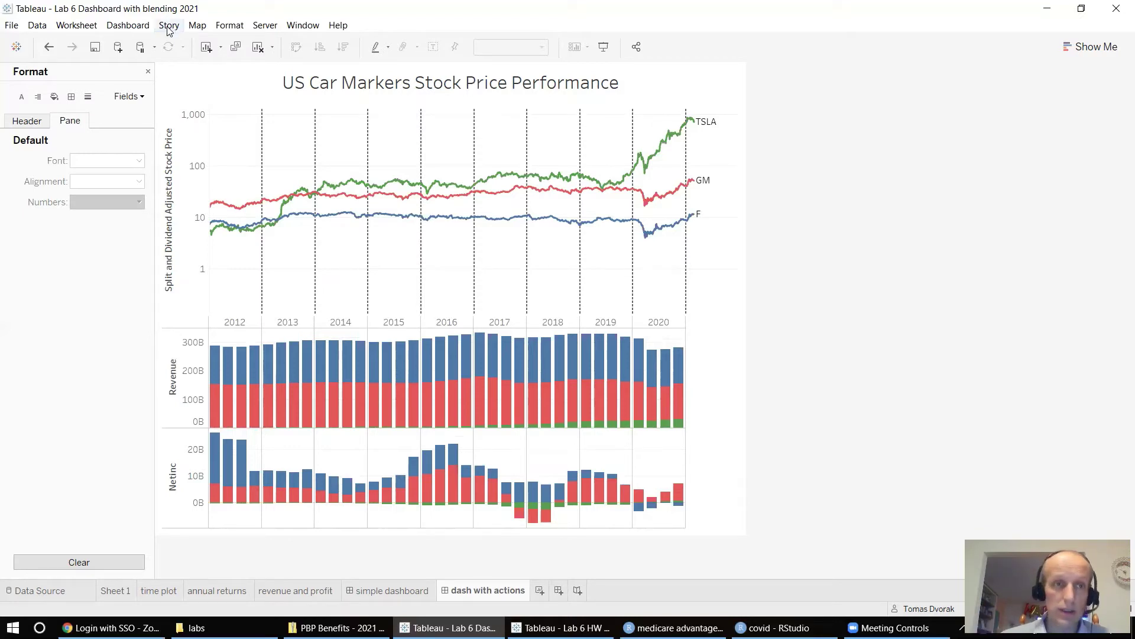
Step: Remove the Filter1 action from the dash with actions dashboard
left_click(128, 27)
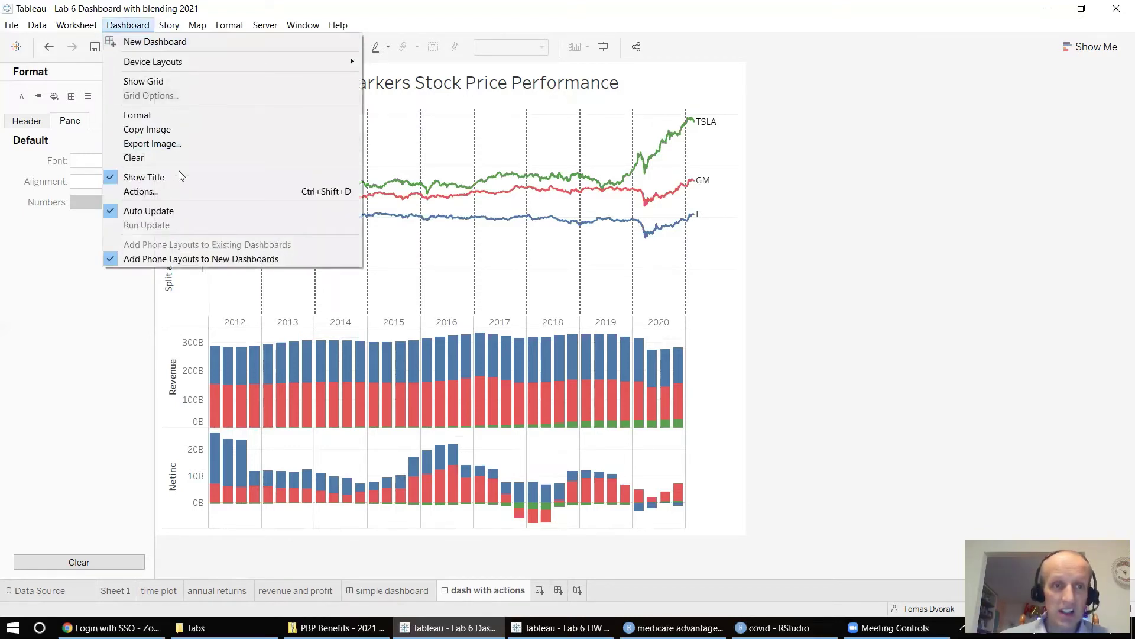
left_click(179, 189)
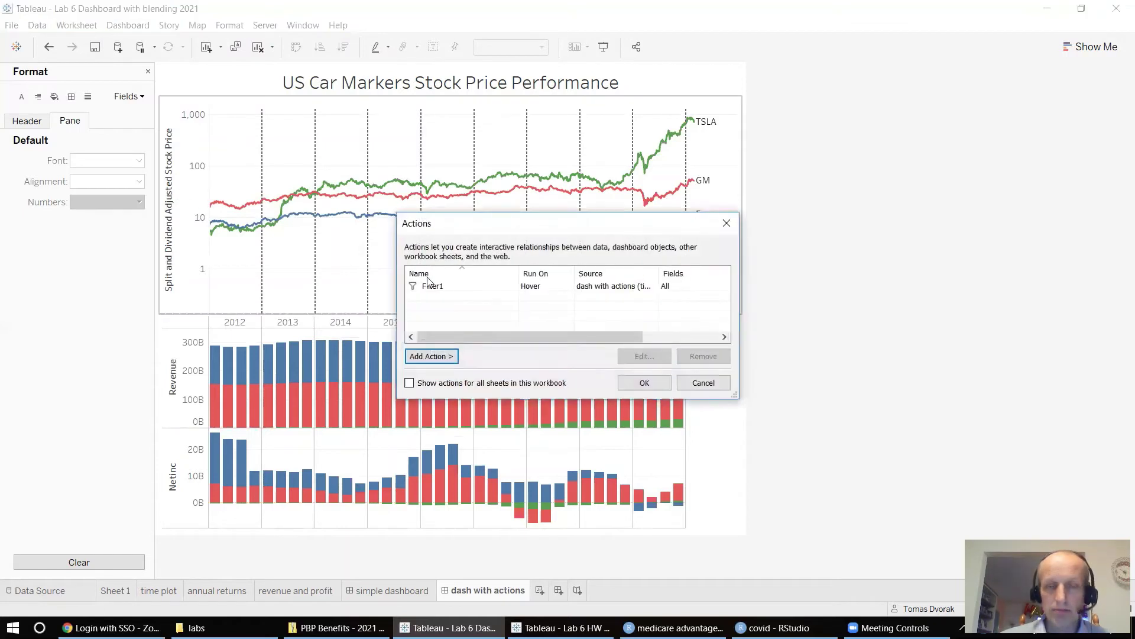
left_click(438, 287)
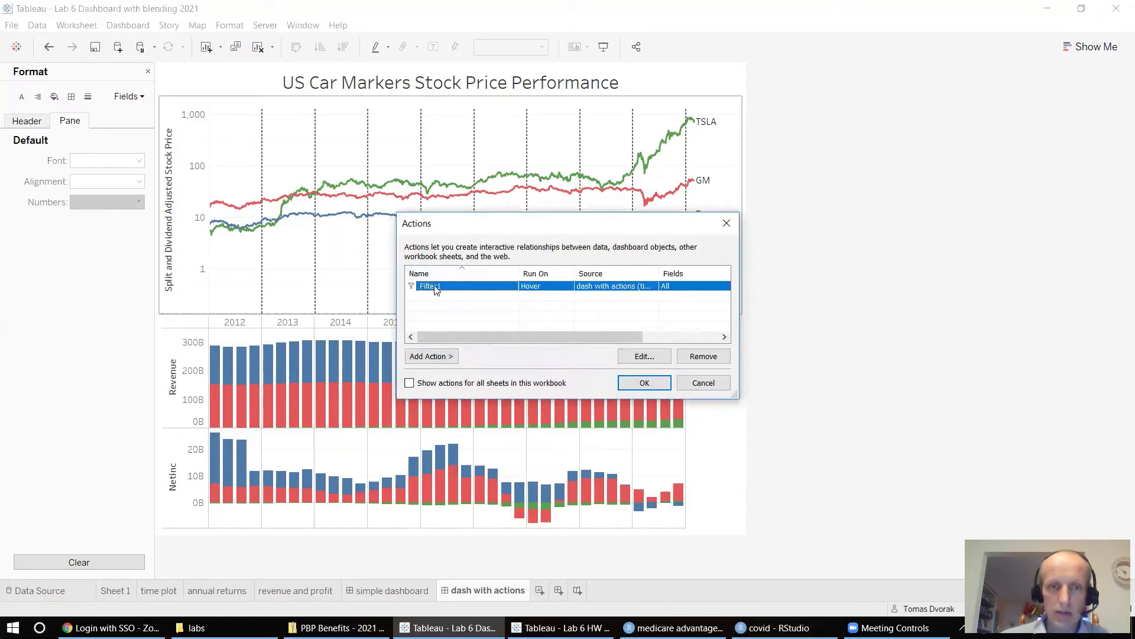
left_click(702, 356)
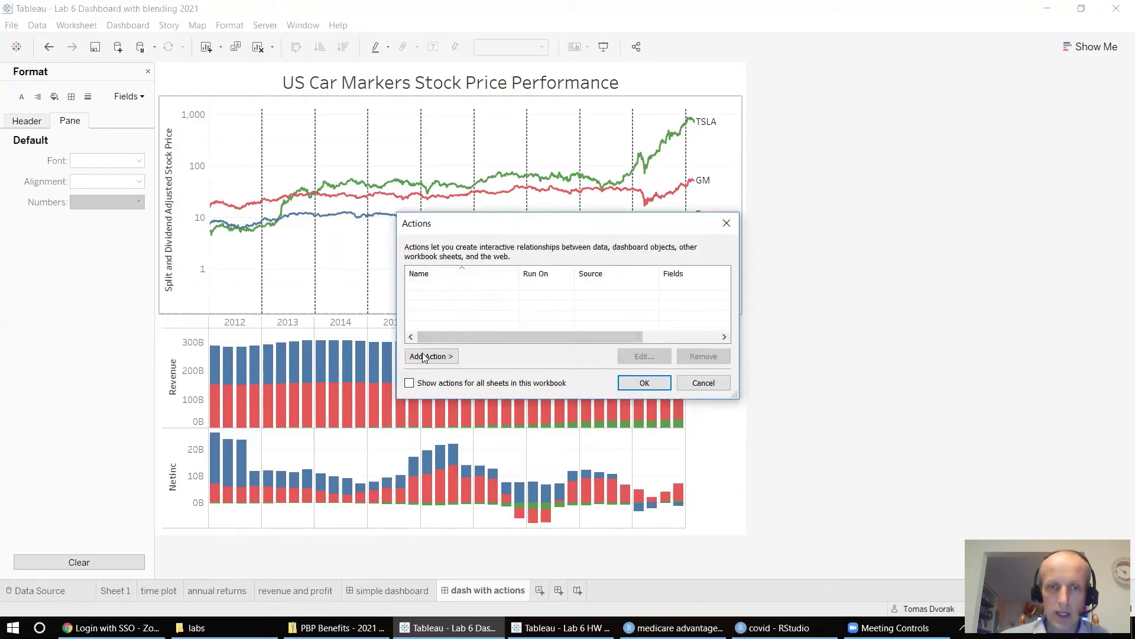
Step: Add a highlight action run on hover from revenue and profit only to time plot only, with all fields as target highlighting
left_click(432, 356)
left_click(503, 373)
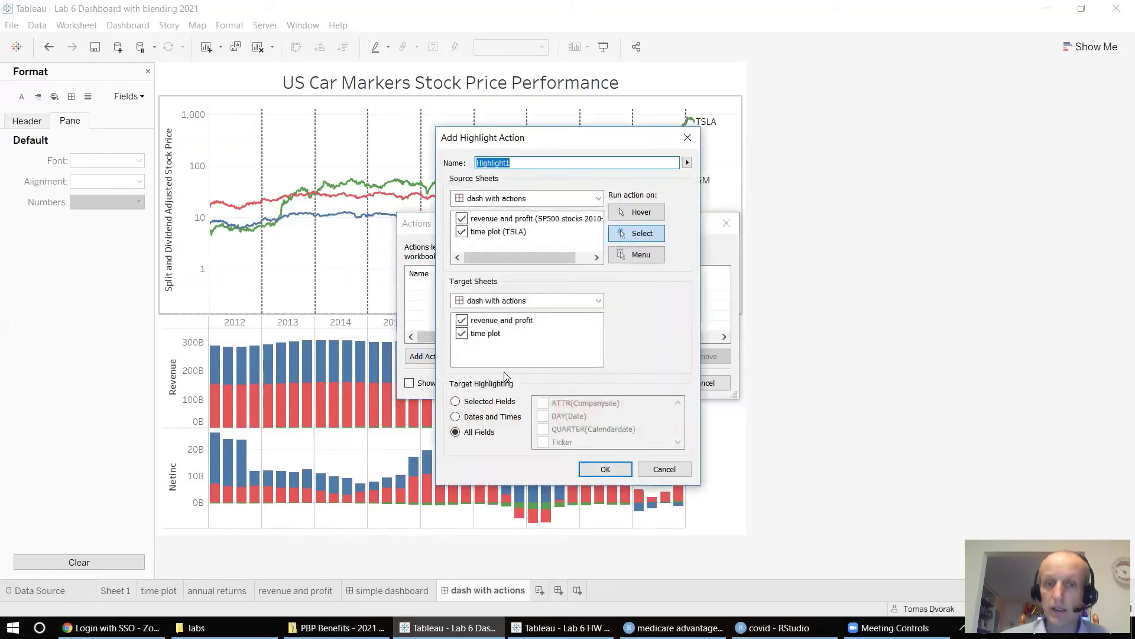
left_click(462, 219)
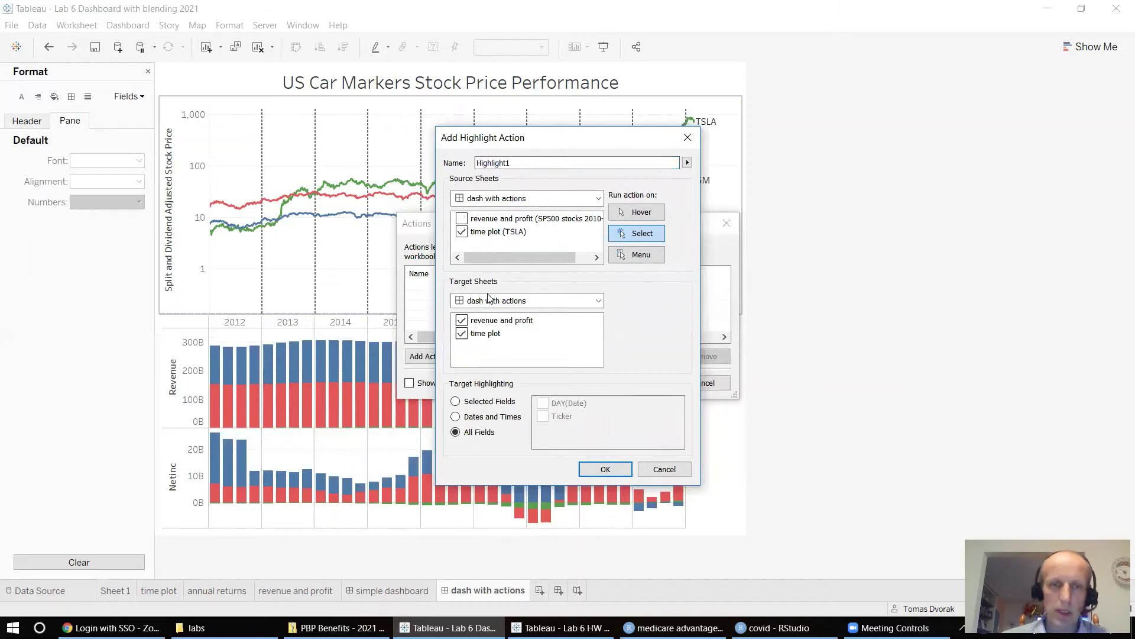
left_click(462, 219)
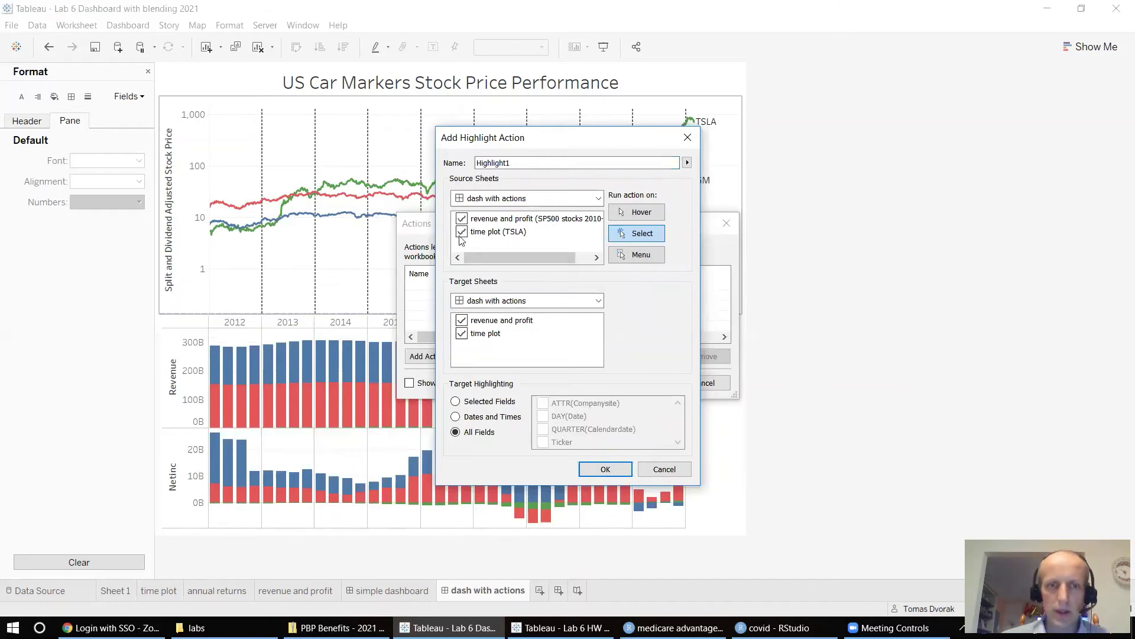
left_click(461, 232)
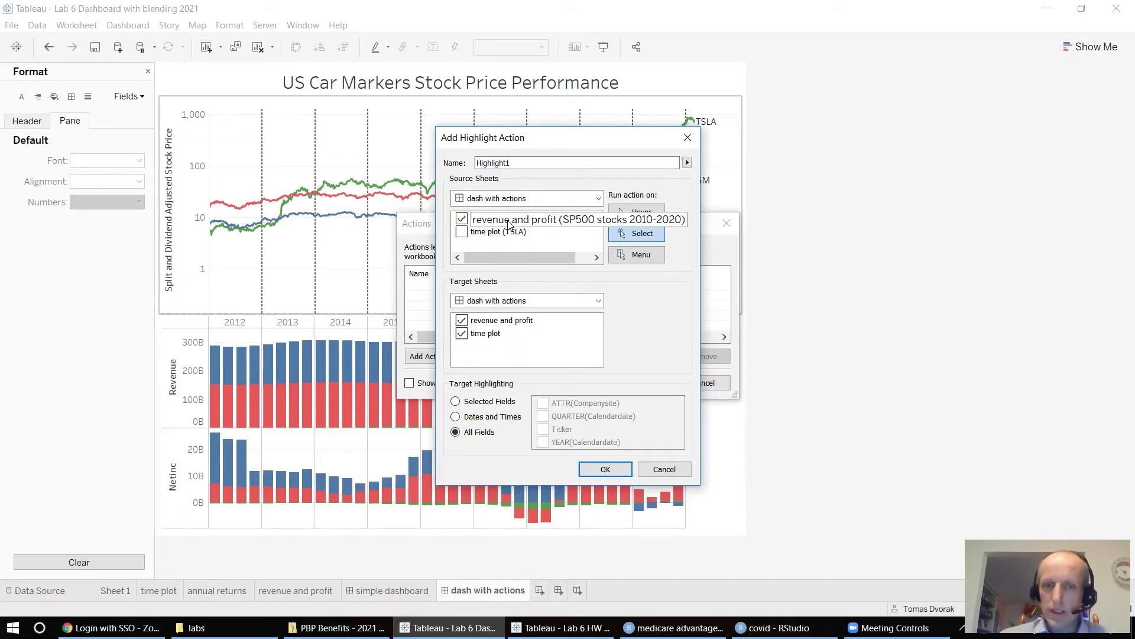
left_click(462, 321)
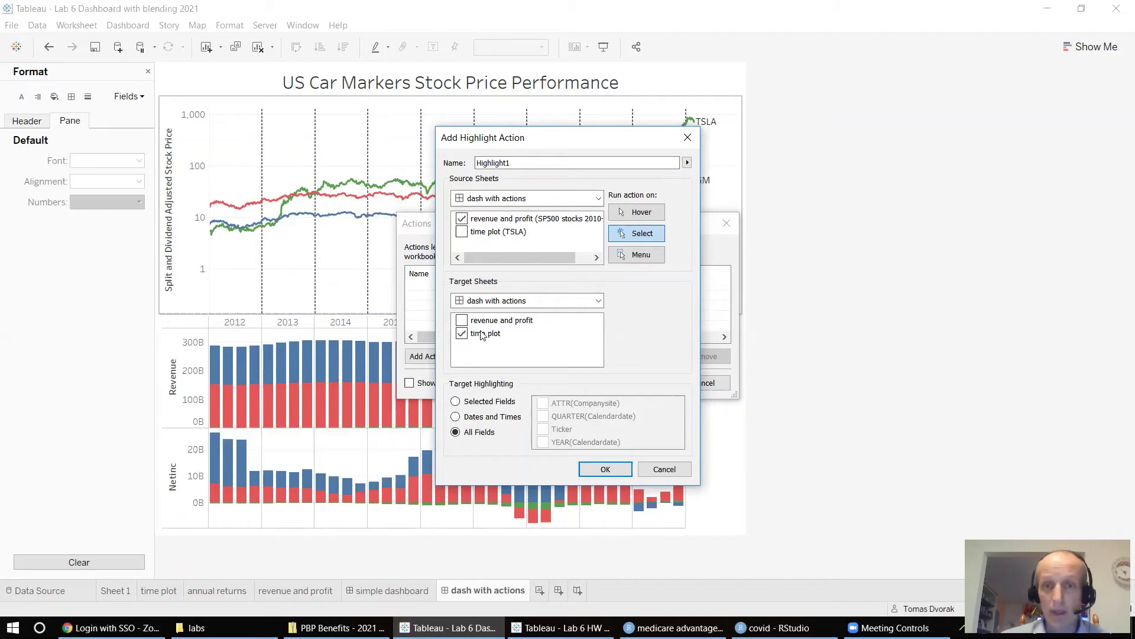
left_click(640, 214)
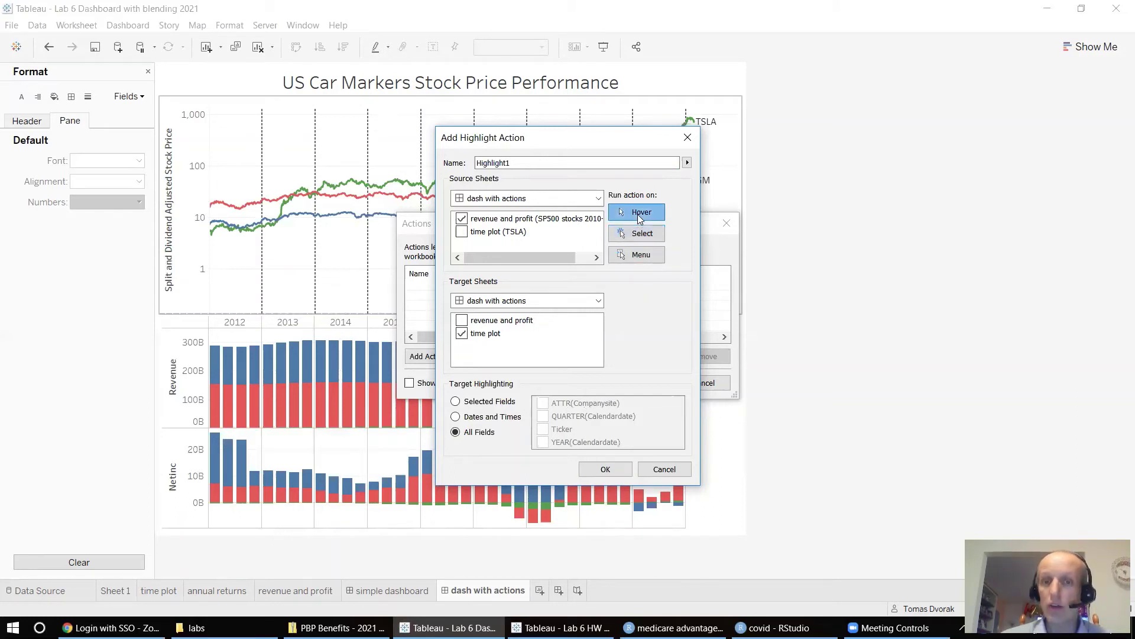
left_click(604, 470)
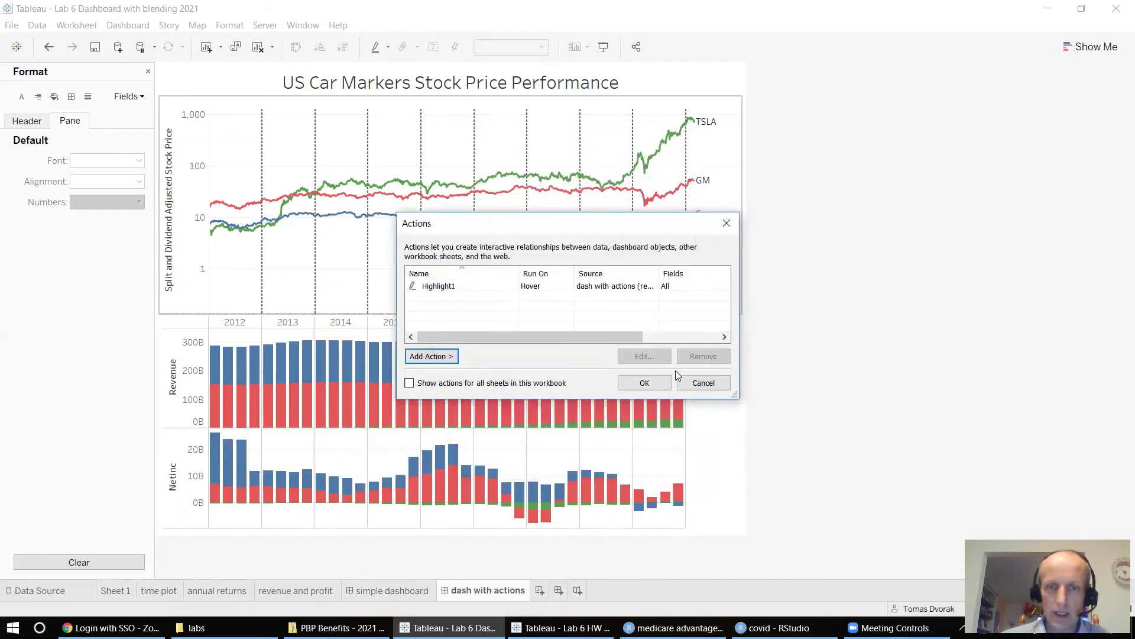
left_click(644, 383)
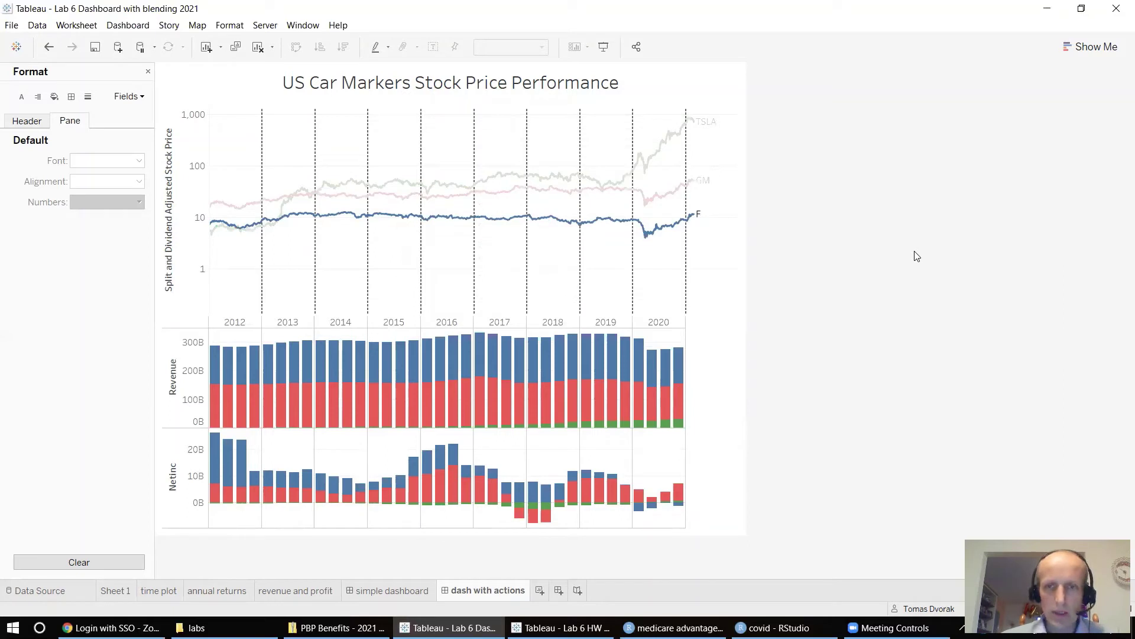
Step: Test the highlight action by pointing at company bars in the revenue and net income charts, and clear the selection
left_click(719, 266)
left_click(722, 375)
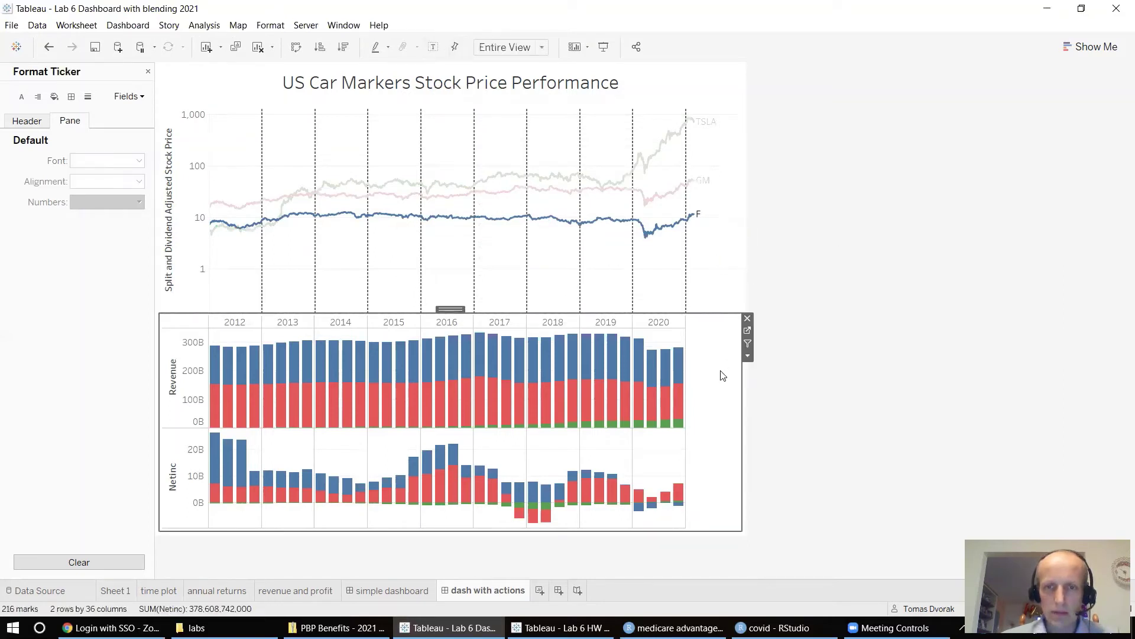
left_click(669, 248)
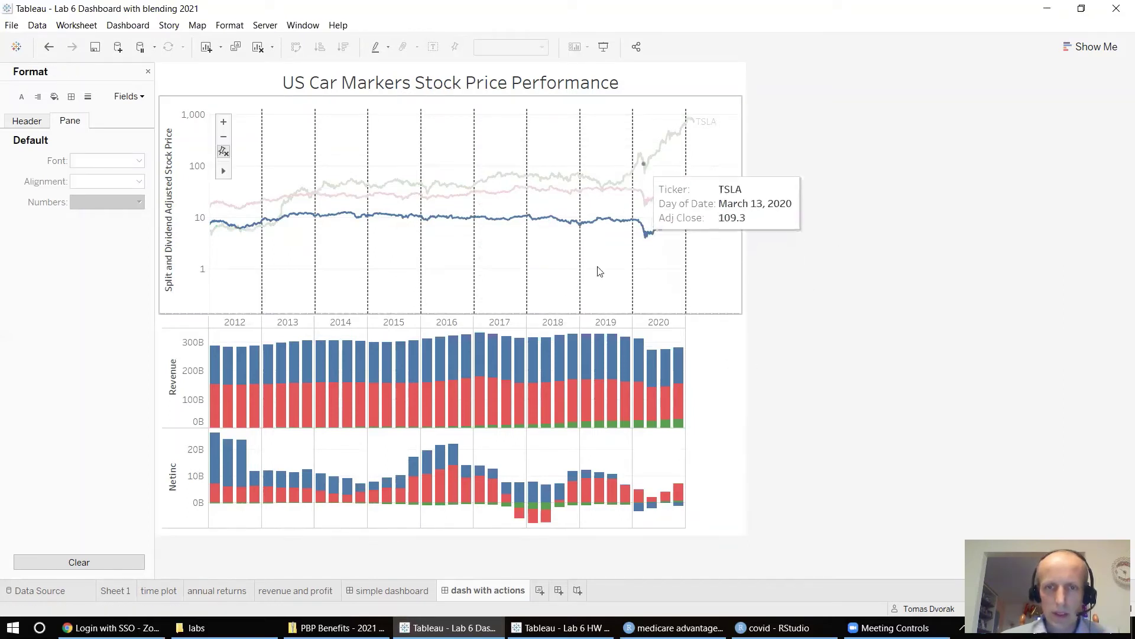
left_click(600, 396)
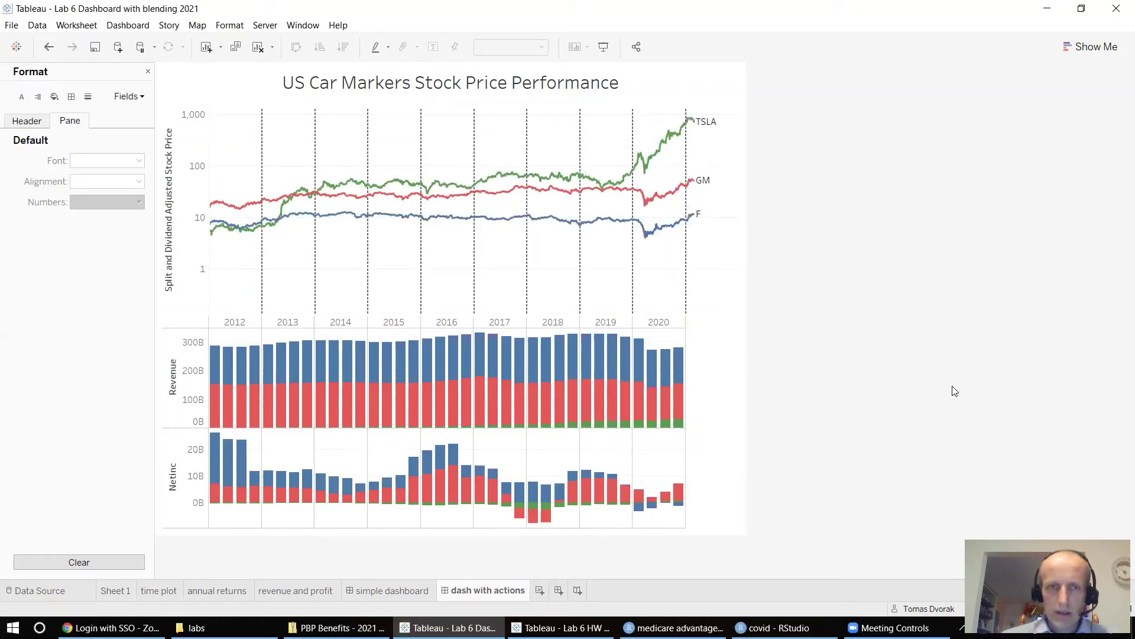
mouse_move(590, 407)
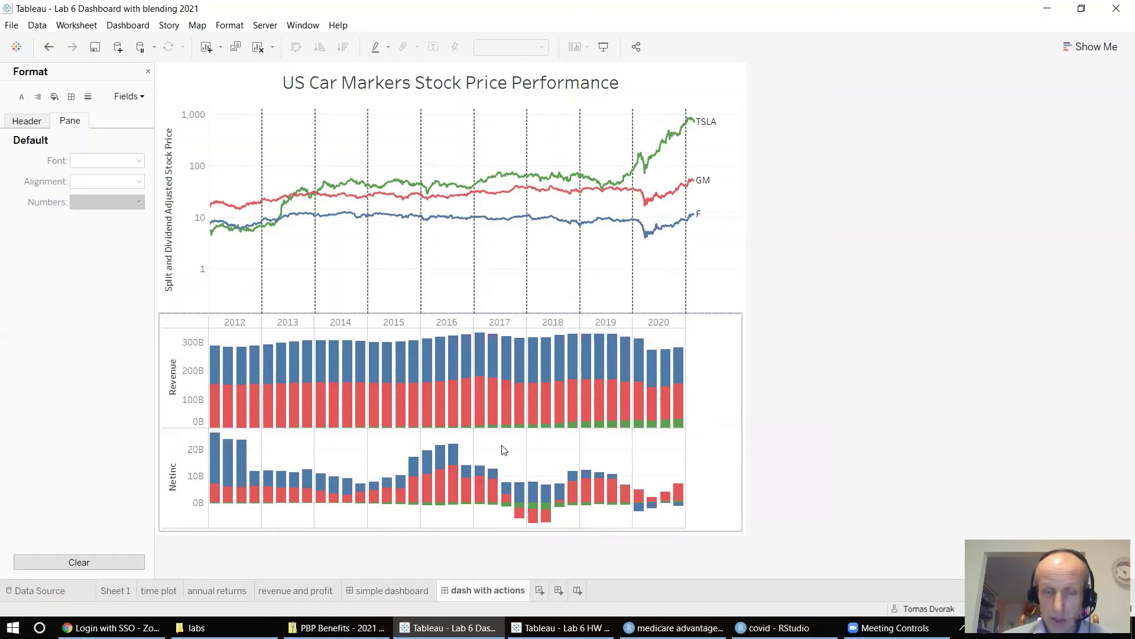
mouse_move(502, 406)
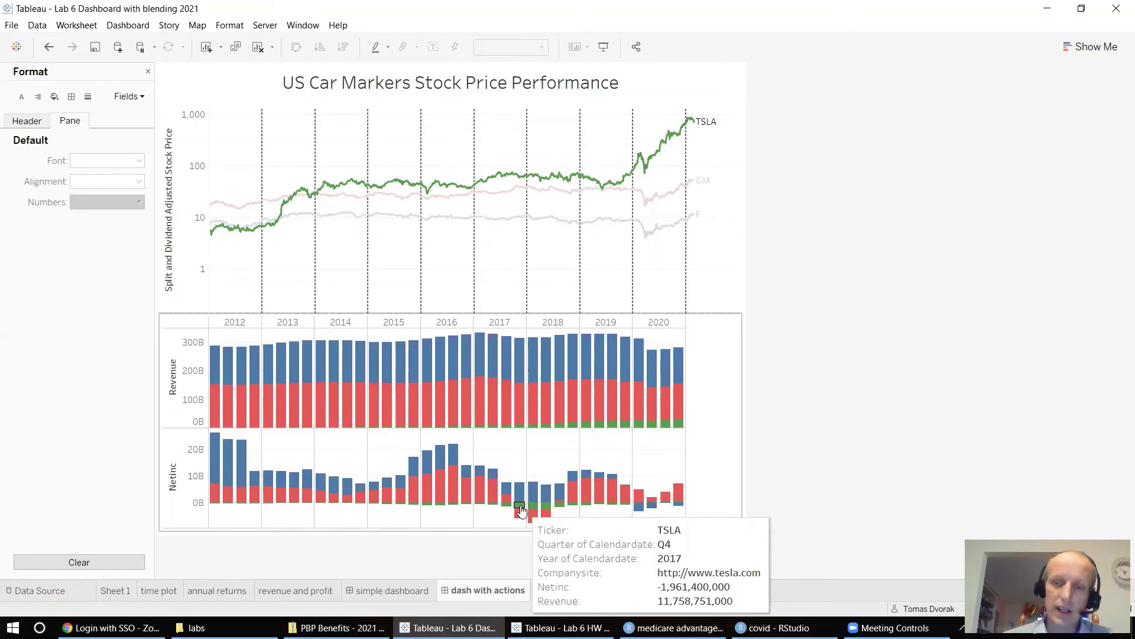
left_click(933, 289)
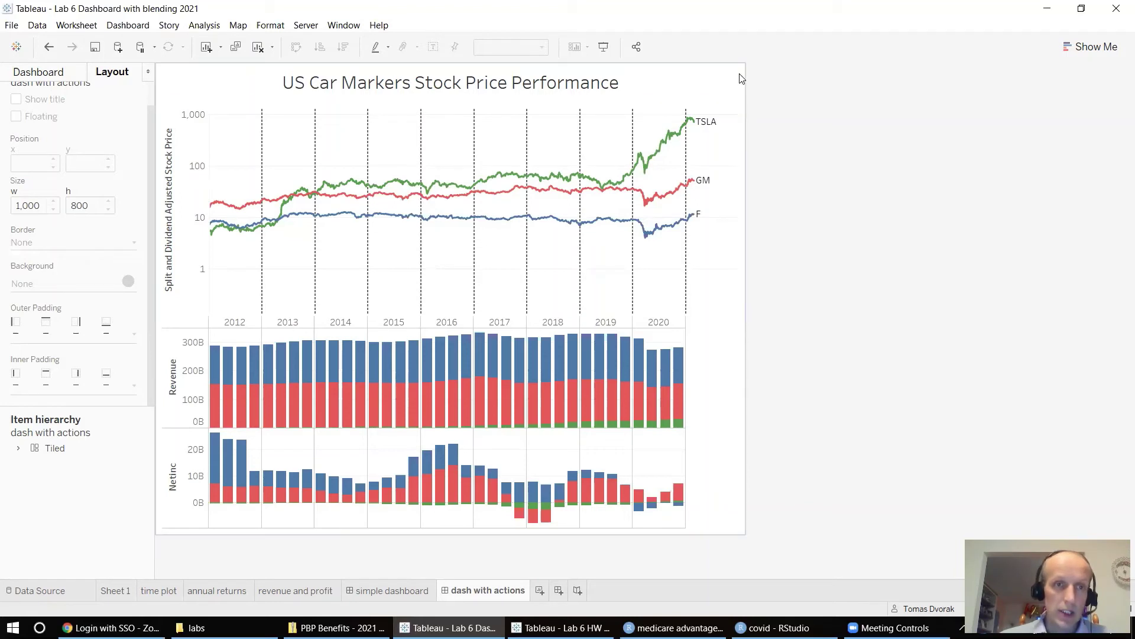
left_click(128, 25)
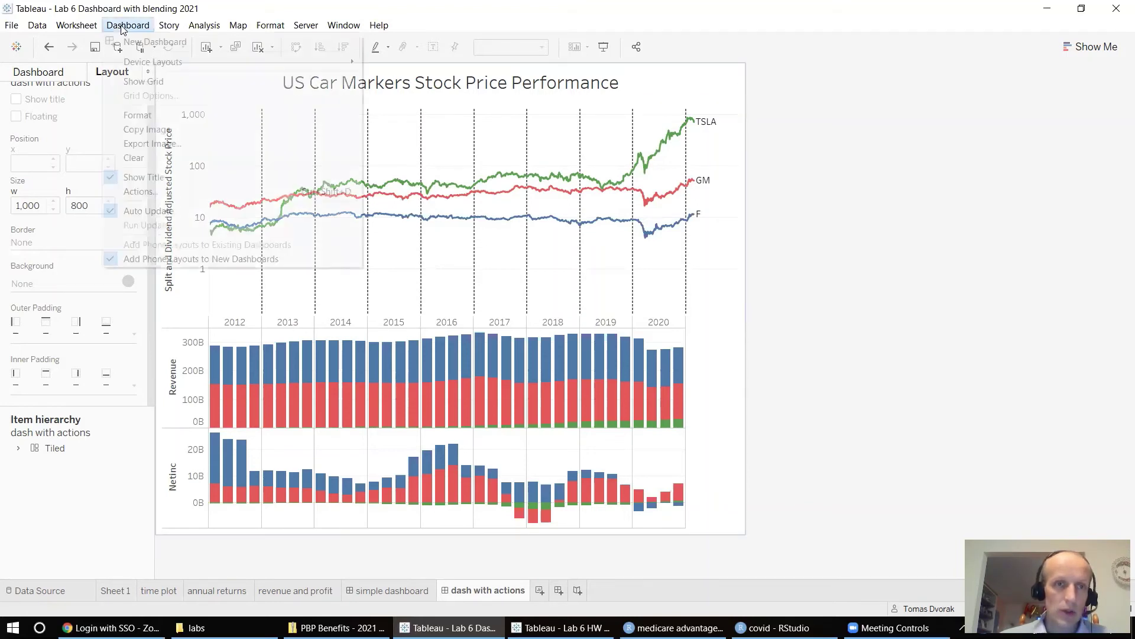
left_click(164, 191)
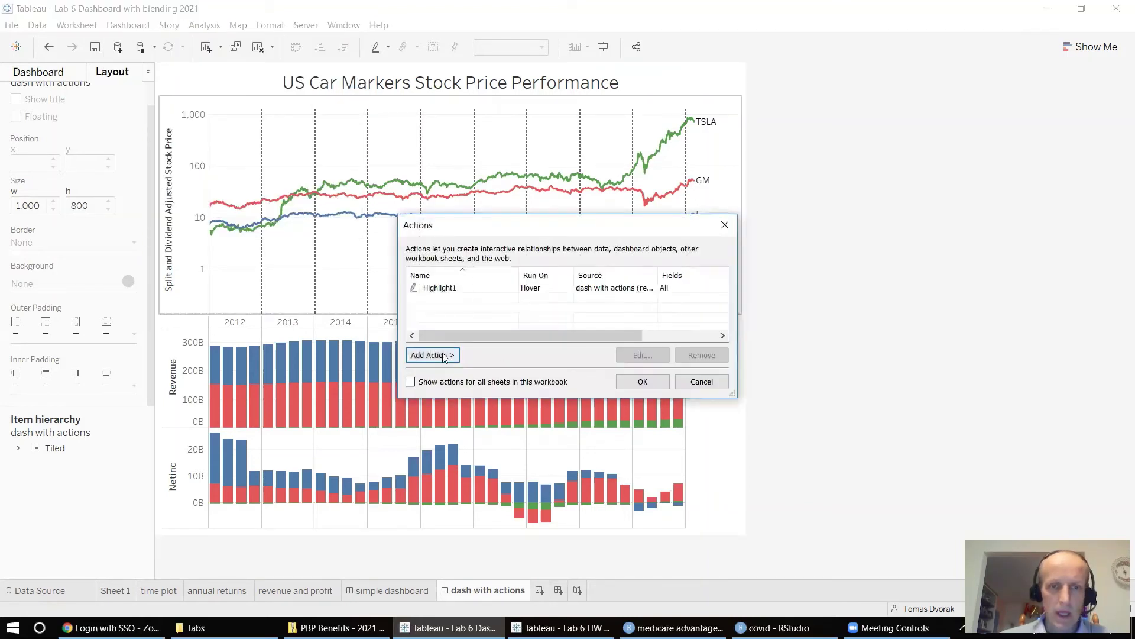
left_click(445, 357)
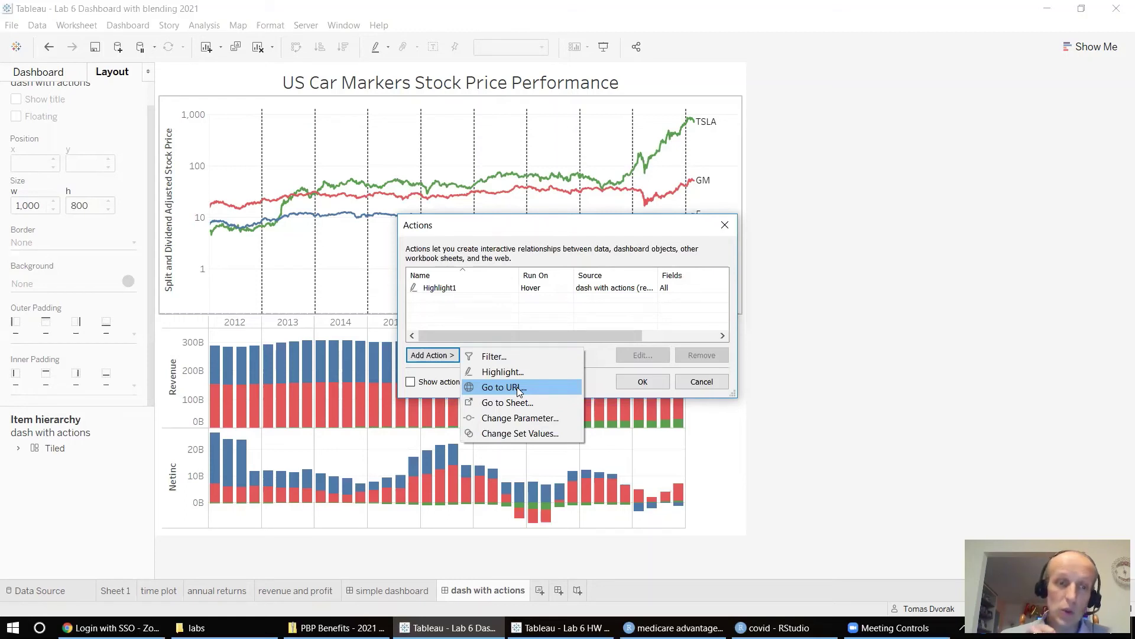
left_click(720, 384)
Step: Examine the Companysite field in the dashboard's GM bar tooltip and in the Ford and Tesla bar tooltips on the revenue and profit sheet
mouse_move(330, 419)
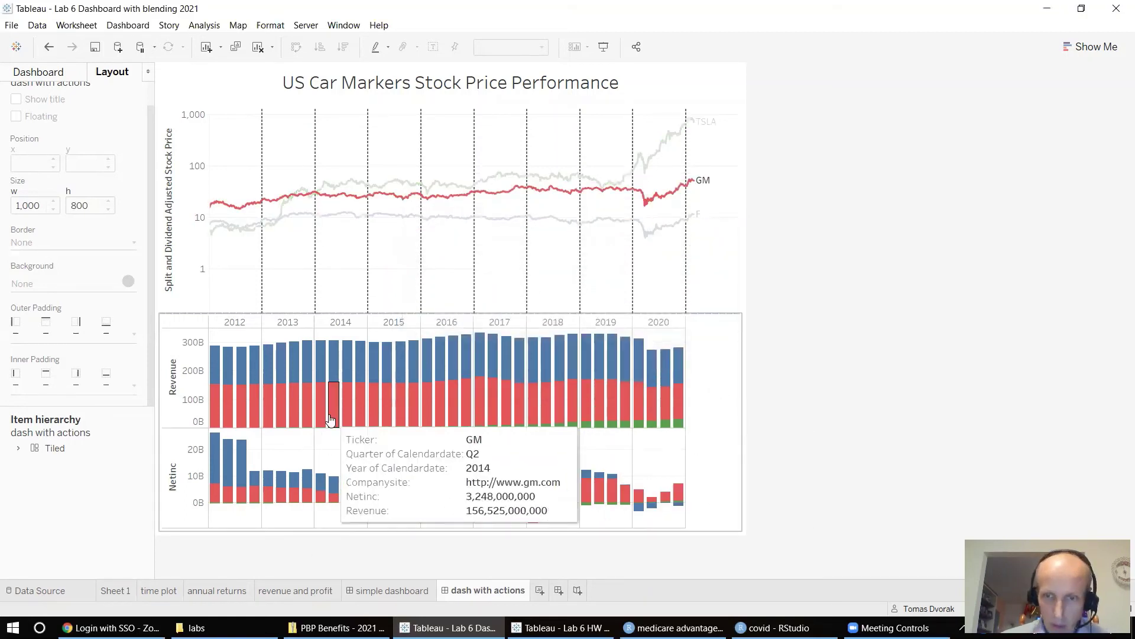
left_click(304, 592)
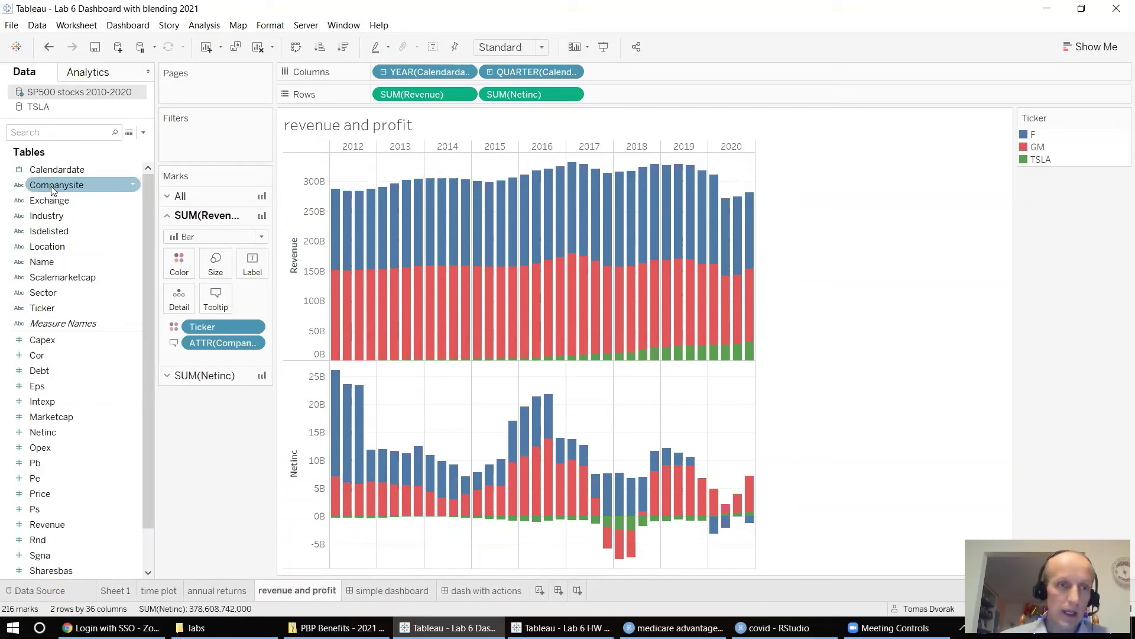
left_click_drag(54, 189, 210, 306)
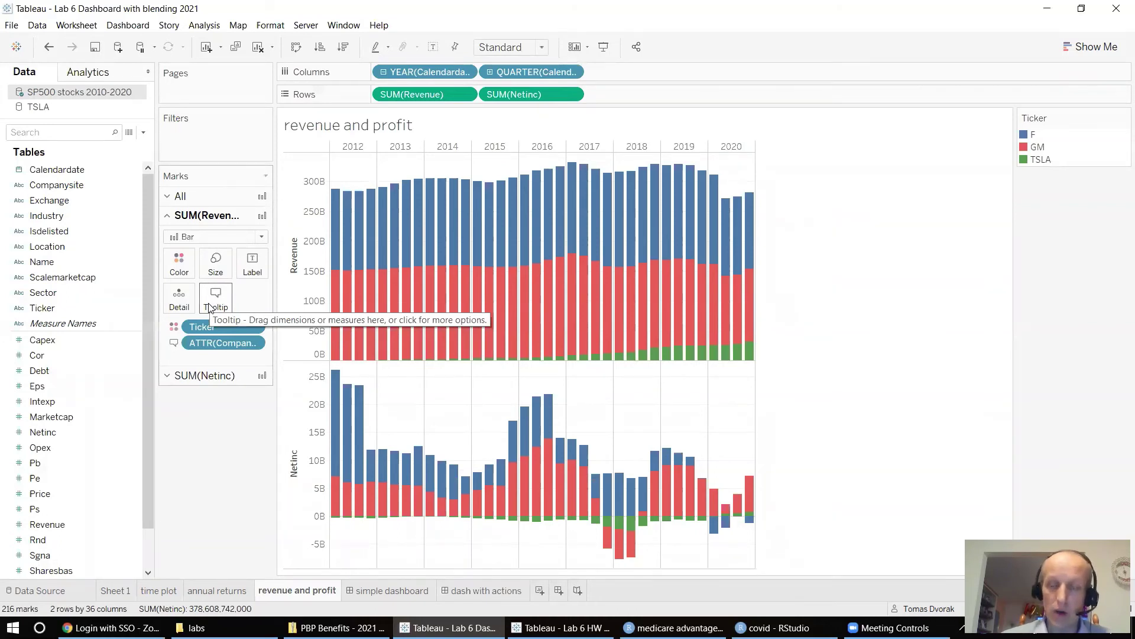
mouse_move(651, 223)
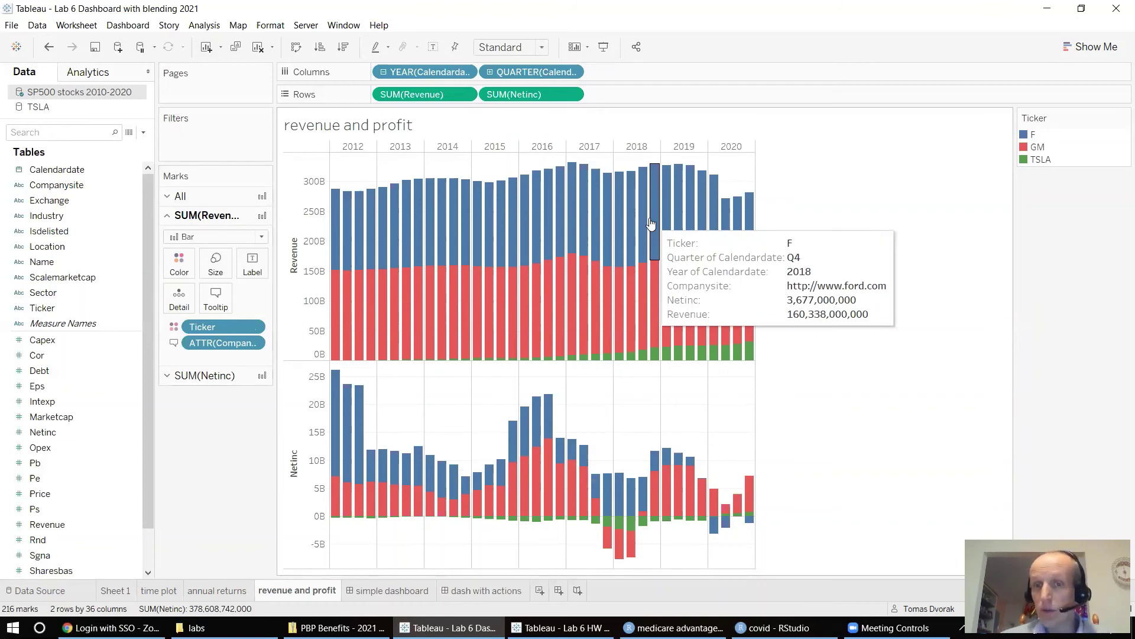
mouse_move(688, 357)
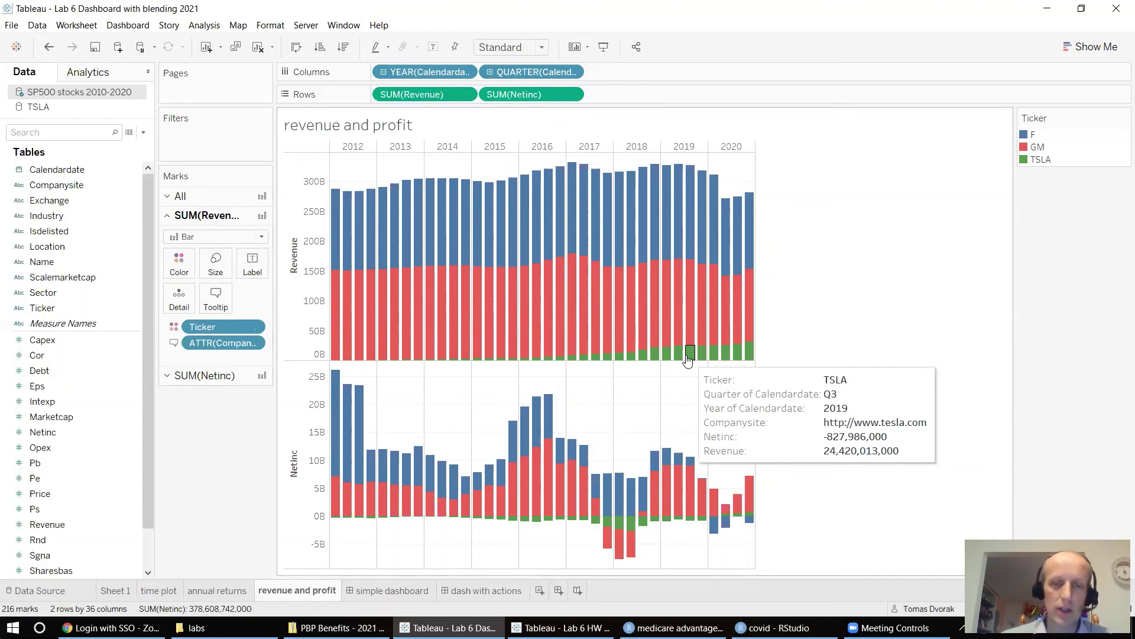
Step: Add a go-to-URL action to the dash with actions dashboard, run on select from the revenue and profit sheet only
left_click(486, 589)
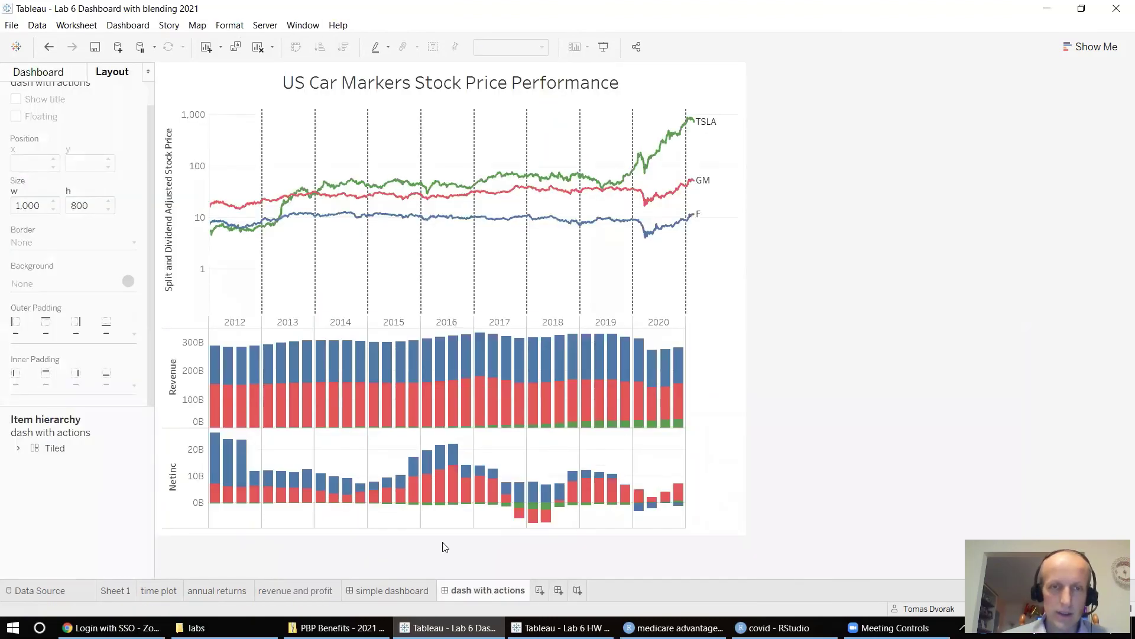
left_click(128, 25)
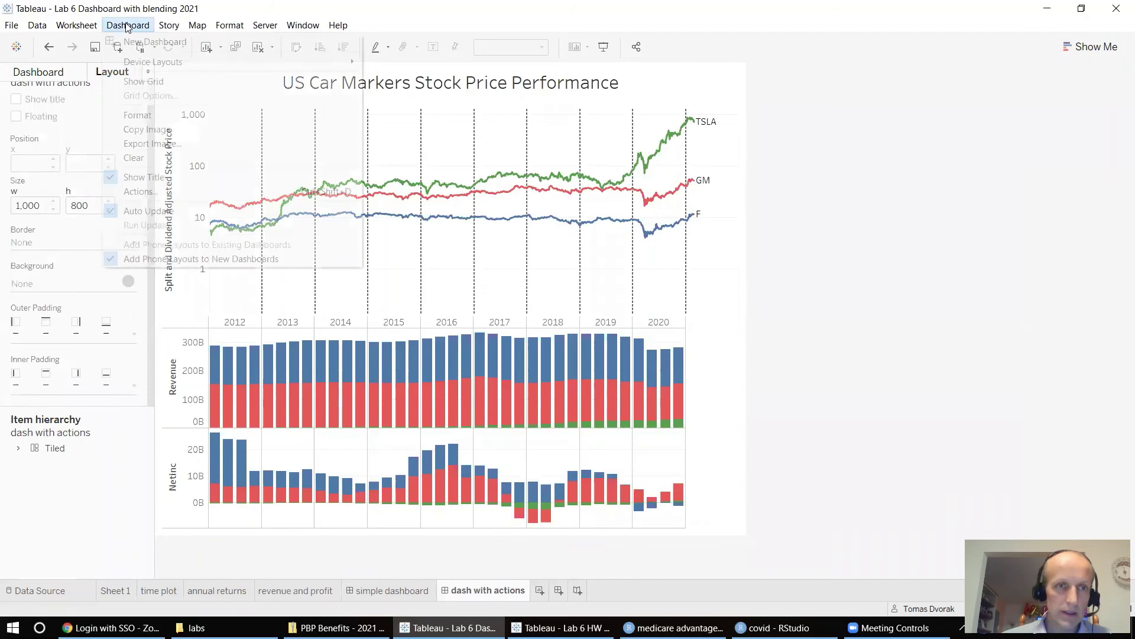
left_click(155, 190)
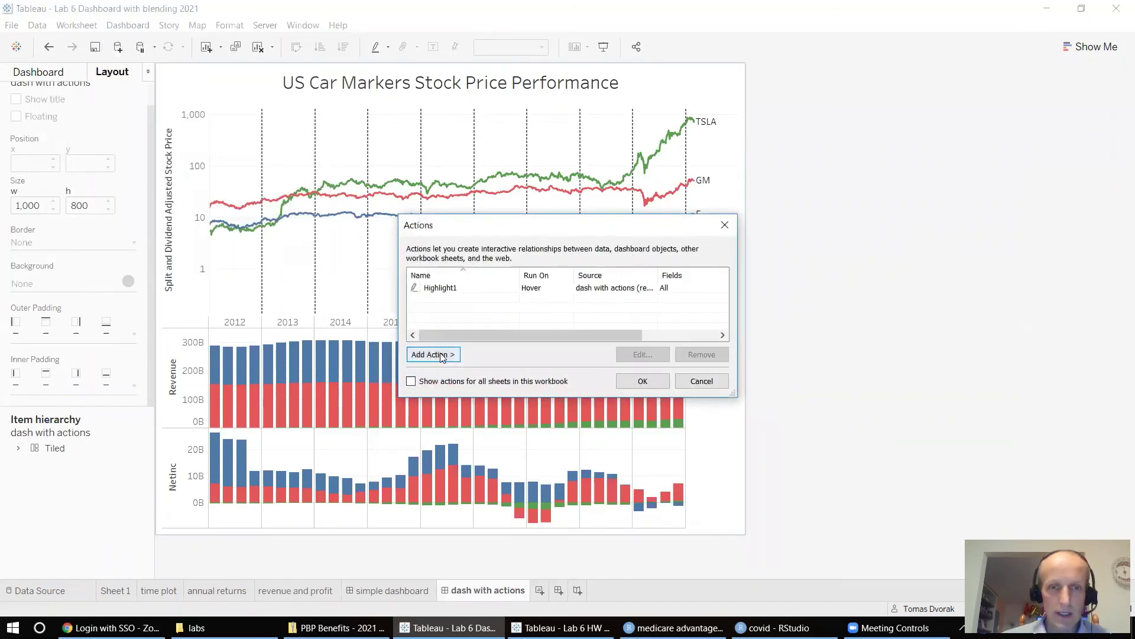
left_click(440, 355)
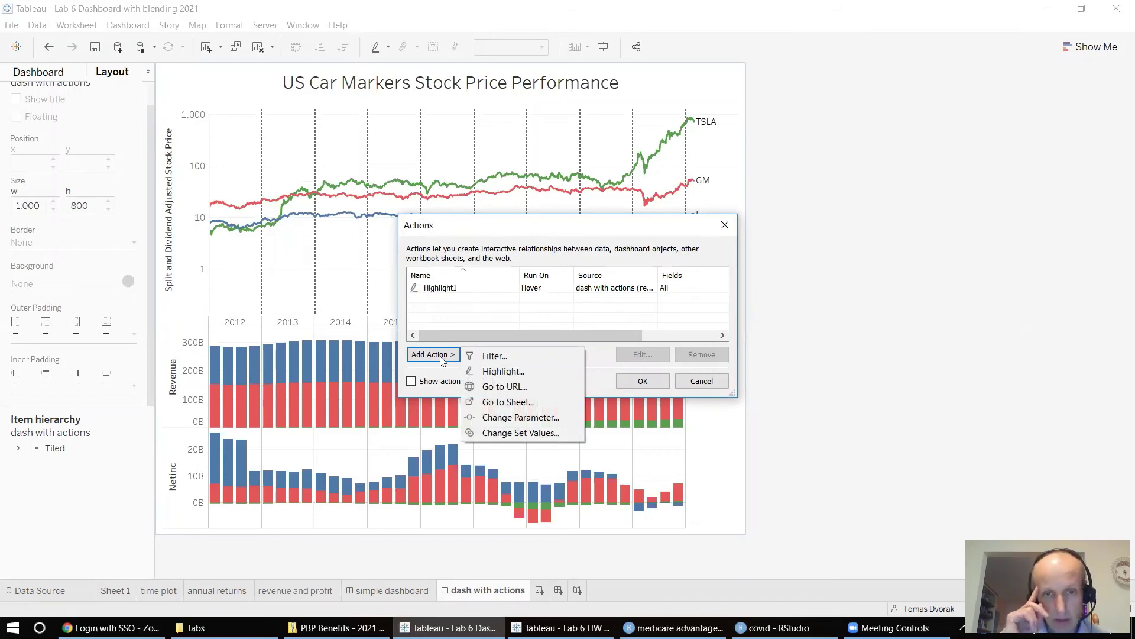
left_click(504, 386)
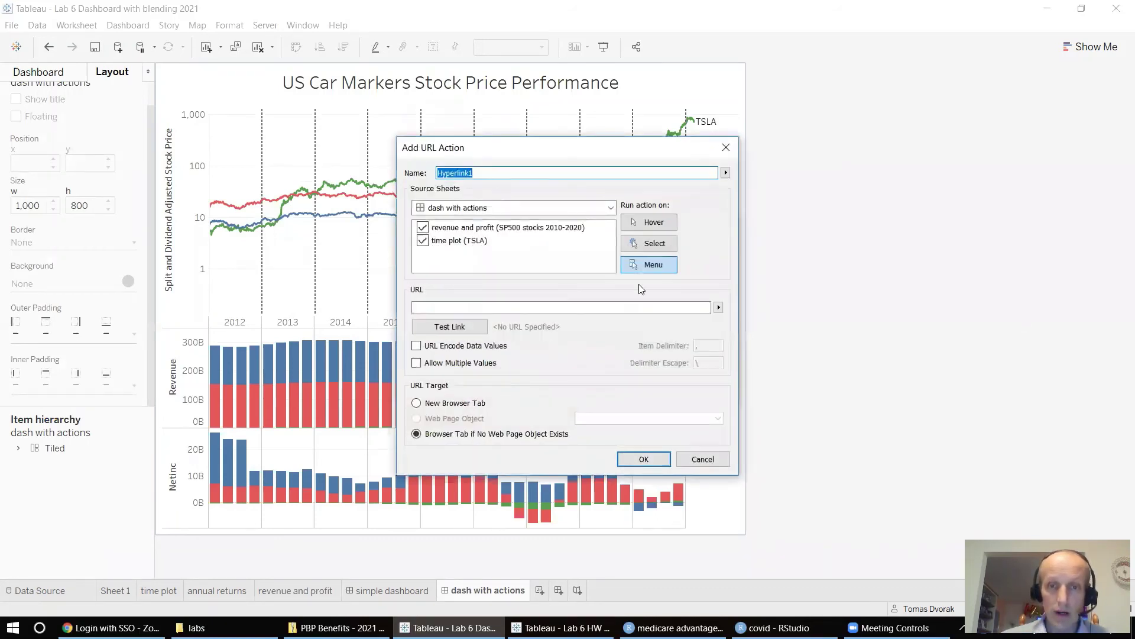
left_click(655, 243)
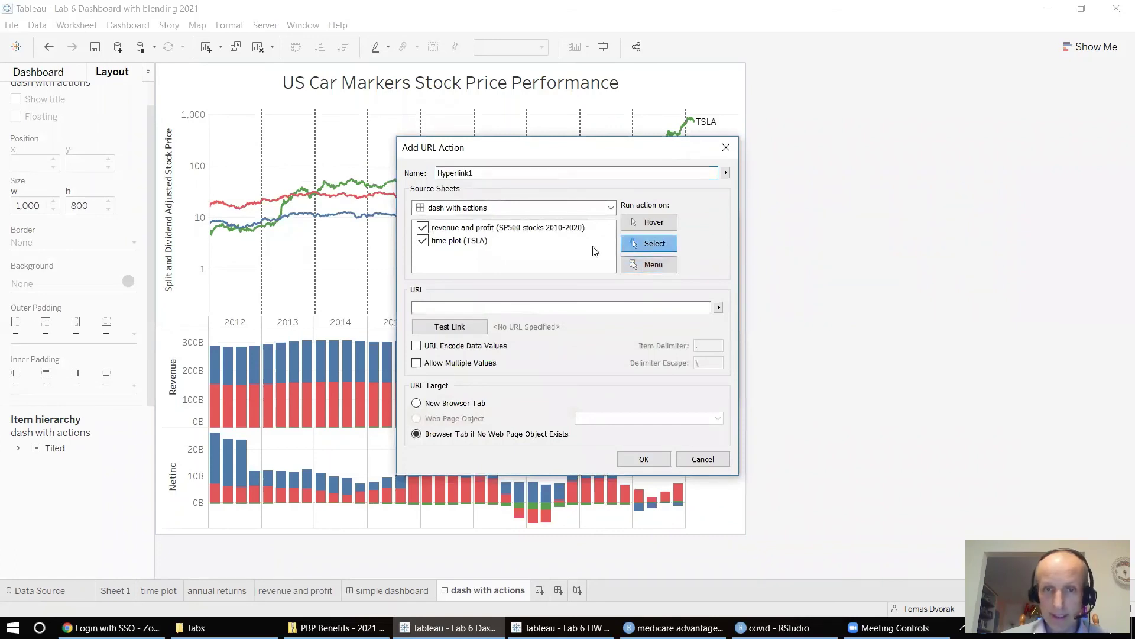
left_click(423, 229)
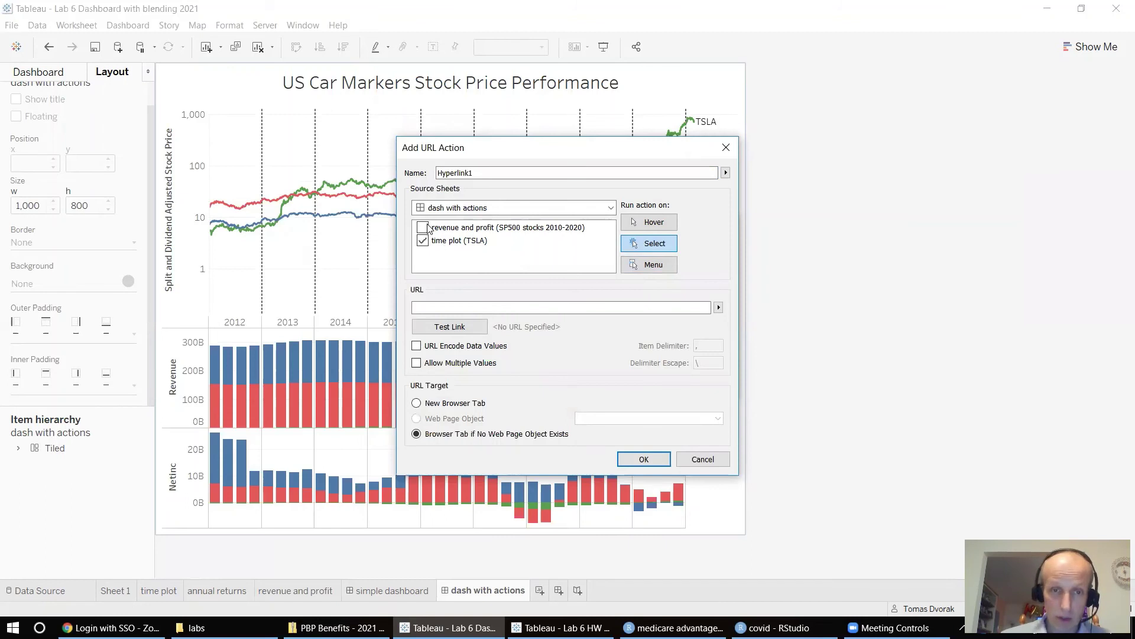
left_click(422, 228)
left_click(422, 241)
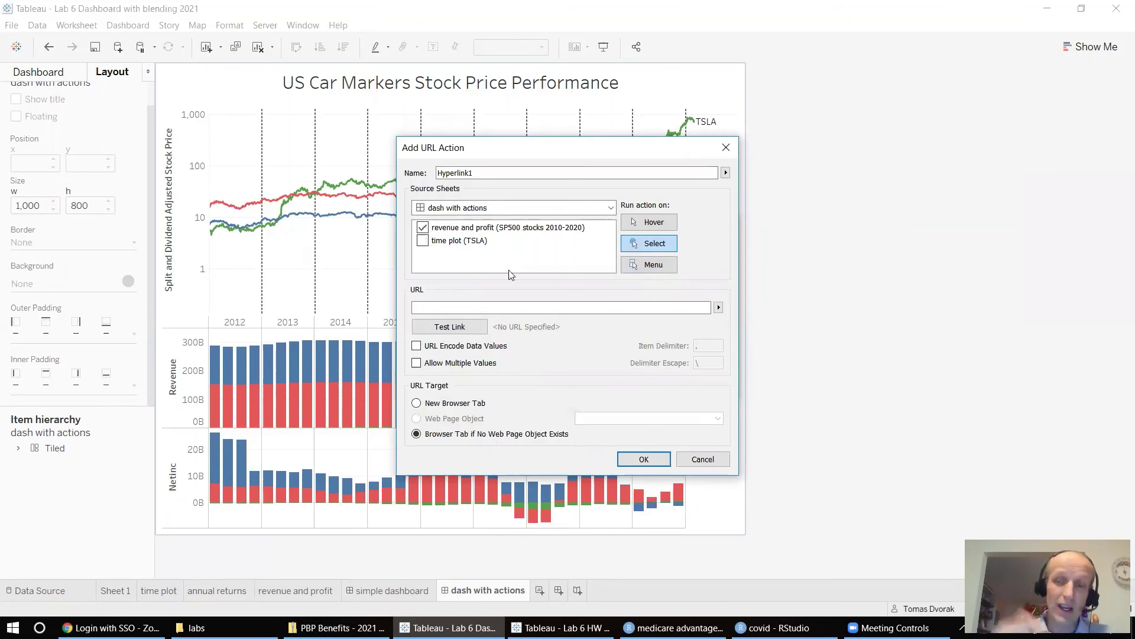
Step: Set the action's URL to the ATTR(Companysite) field and save the dashboard's actions
left_click(719, 307)
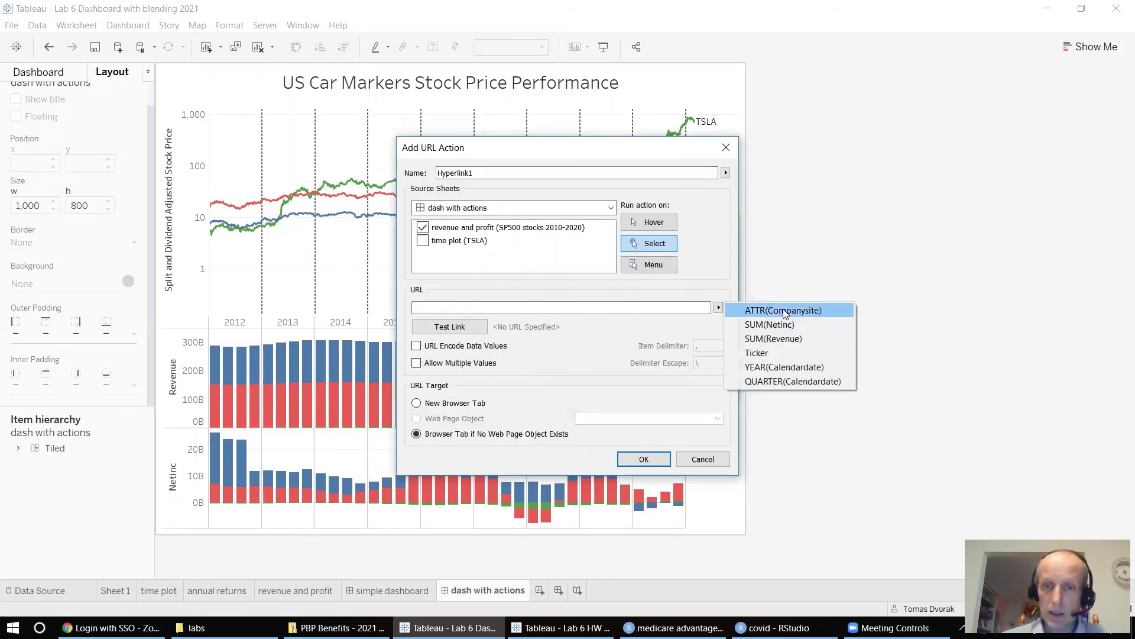
left_click(784, 311)
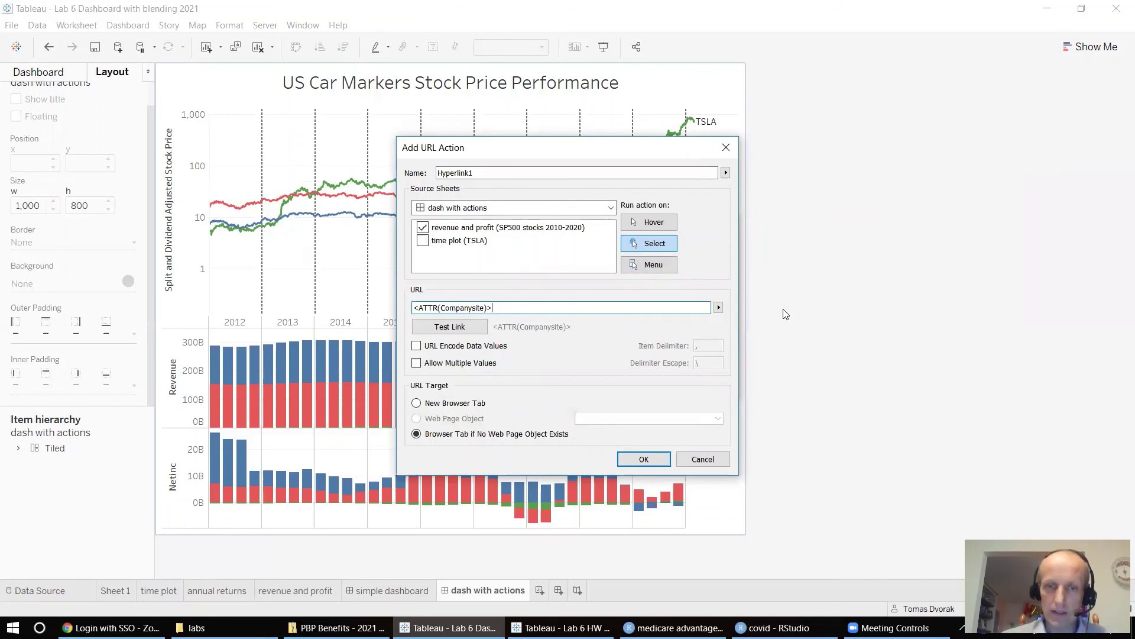
left_click(637, 456)
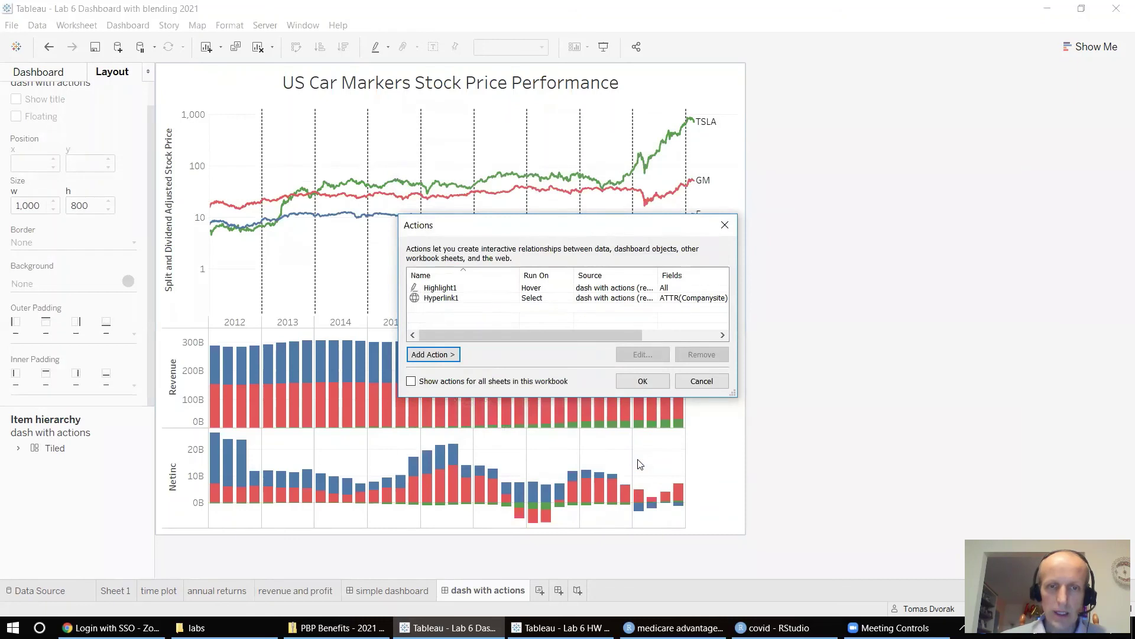
left_click(641, 381)
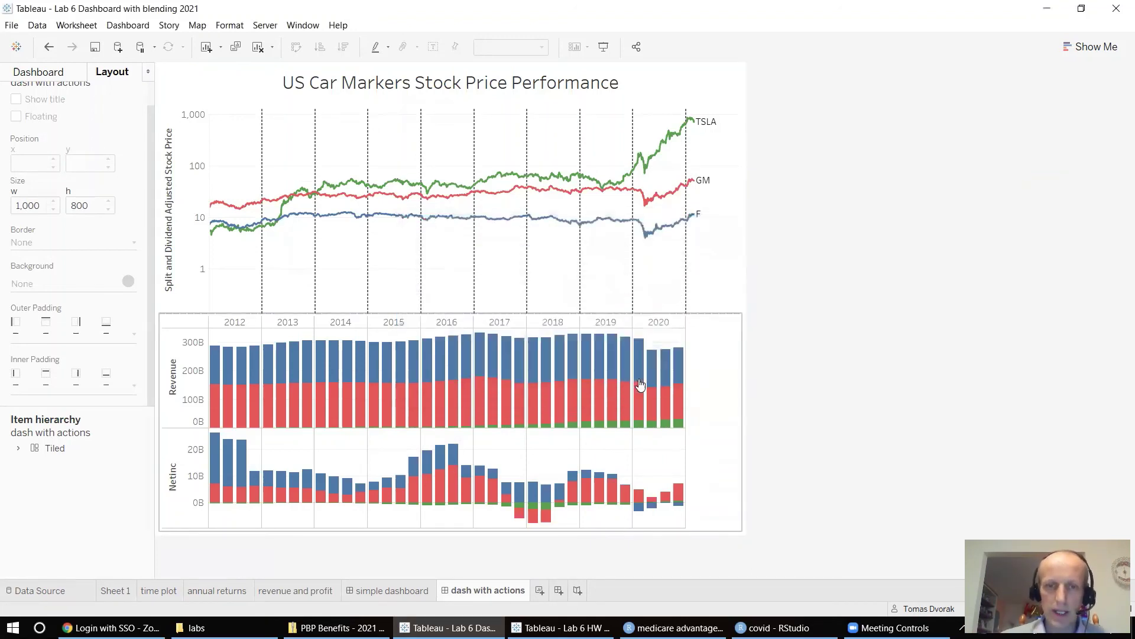
Step: Test the URL action by selecting a GM revenue bar in 2018, then return from the browser to Tableau
mouse_move(630, 366)
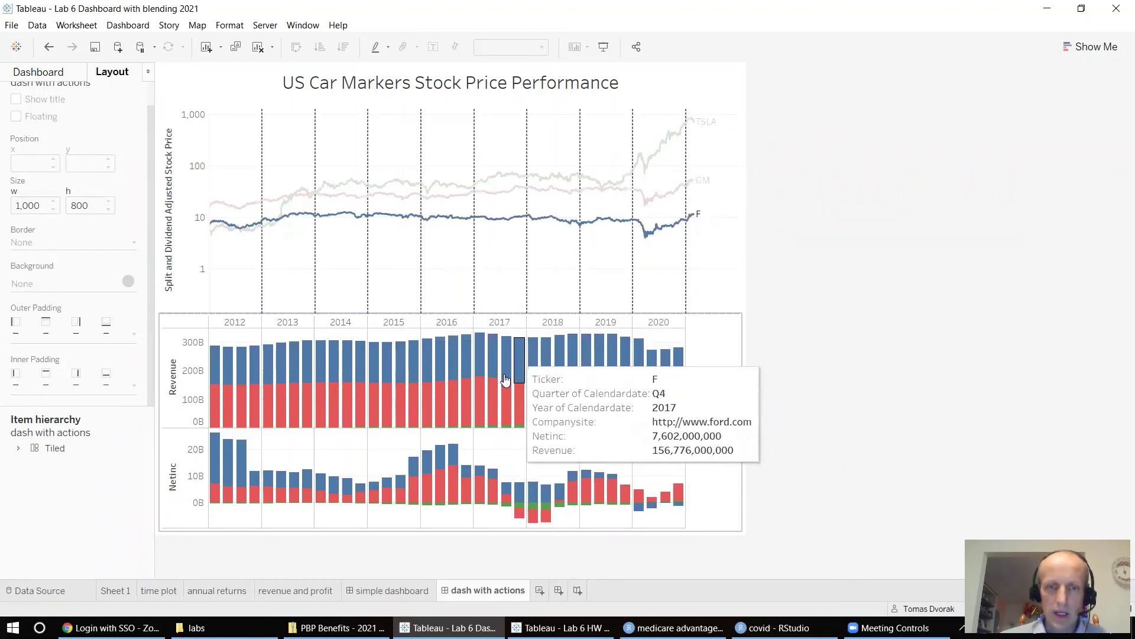
mouse_move(504, 403)
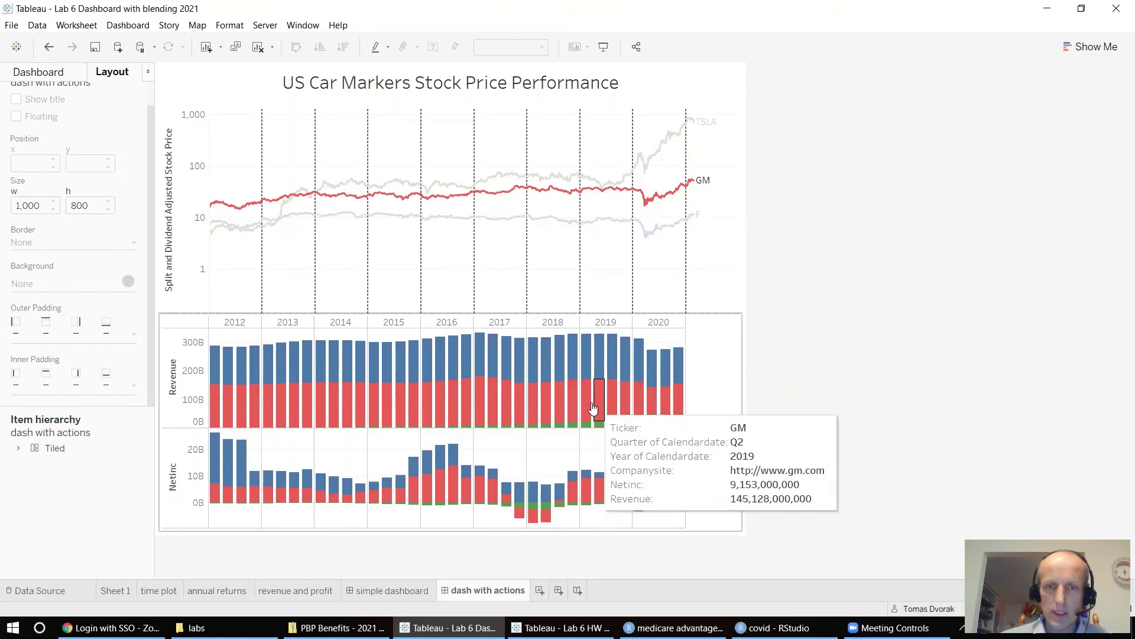
left_click(561, 404)
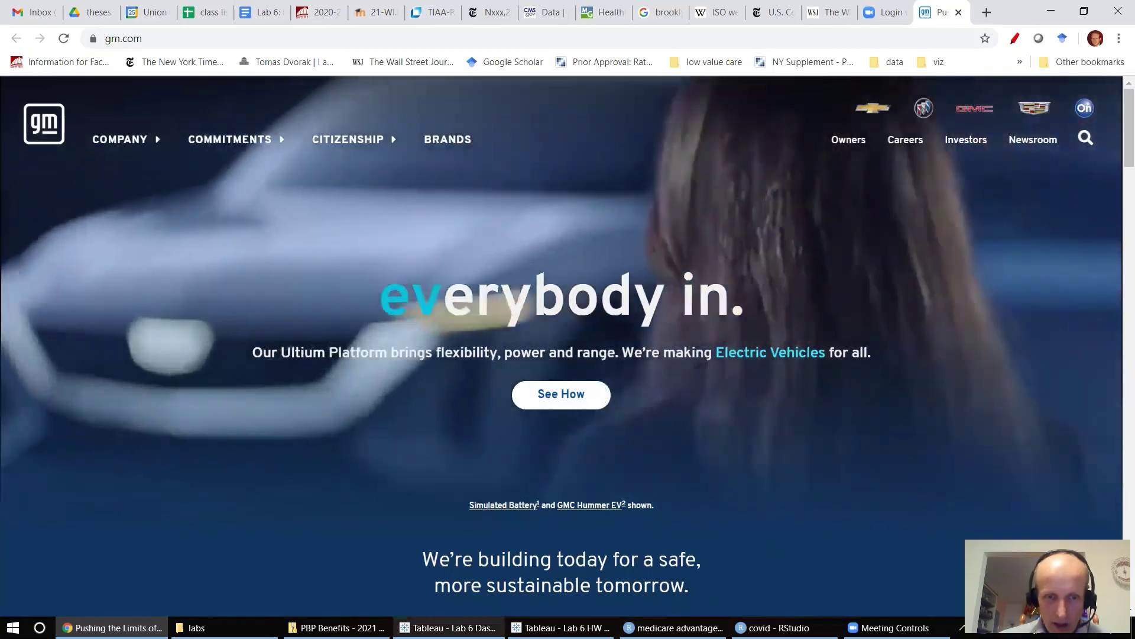
key("alt+Tab")
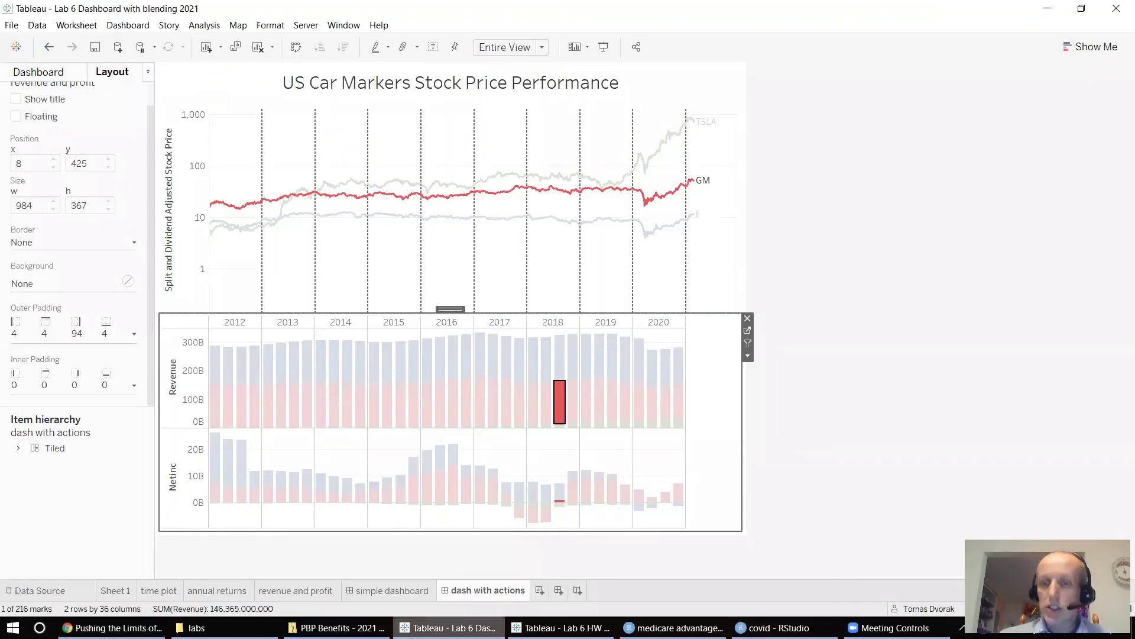